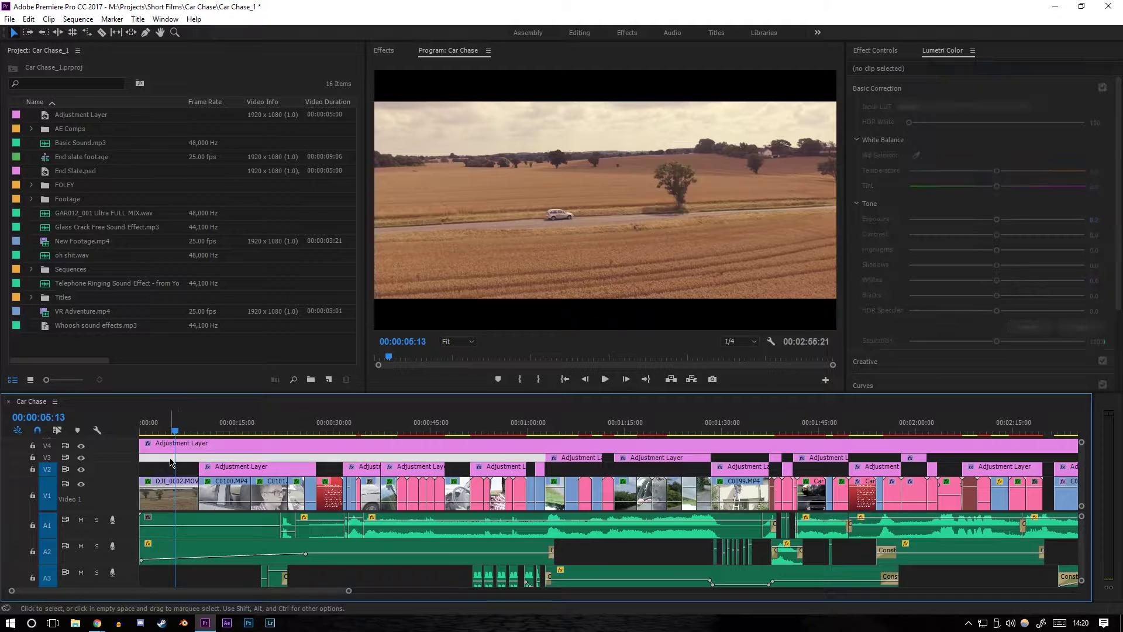
Open the keyboard shortcut settings and view the available keyboard layout presets, keeping Alfie's Editing Keyz
click(28, 18)
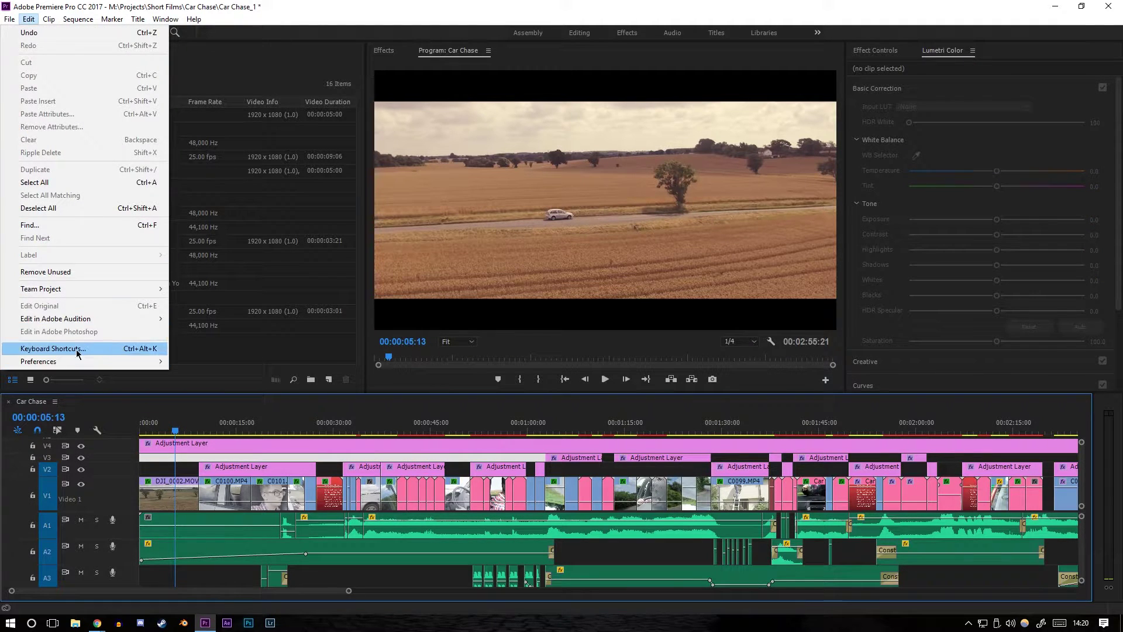
click(76, 349)
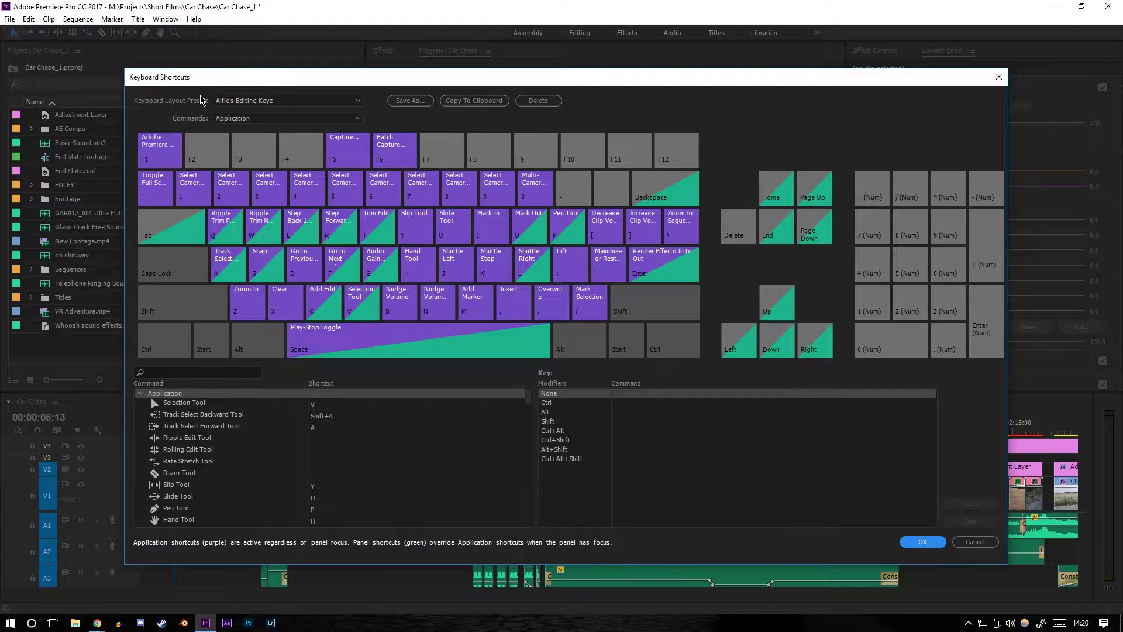
click(282, 103)
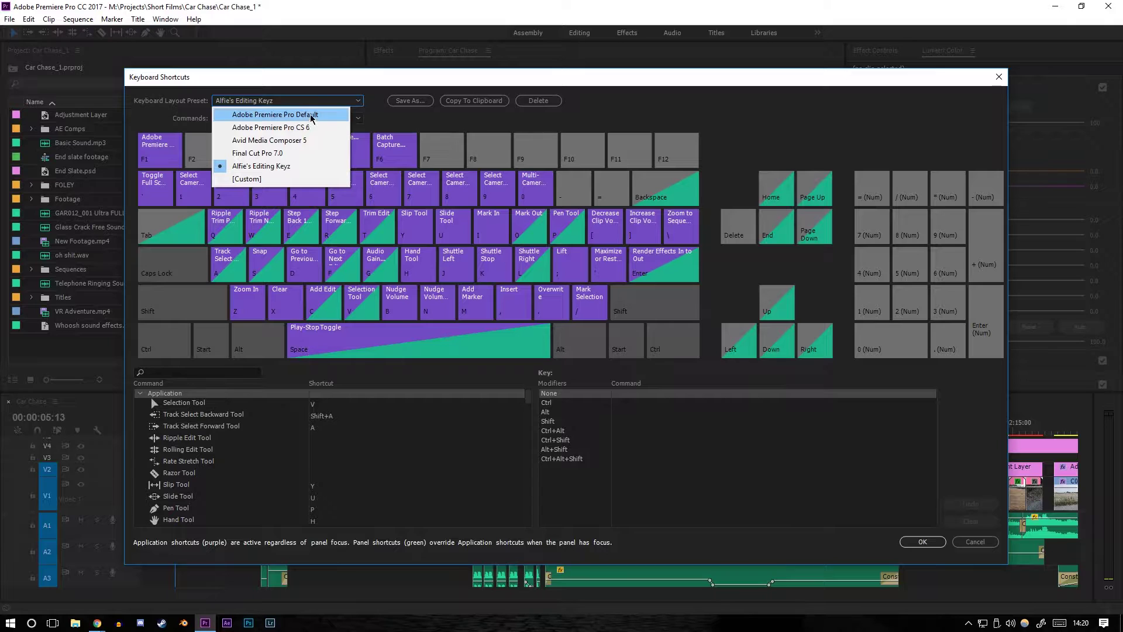
click(383, 95)
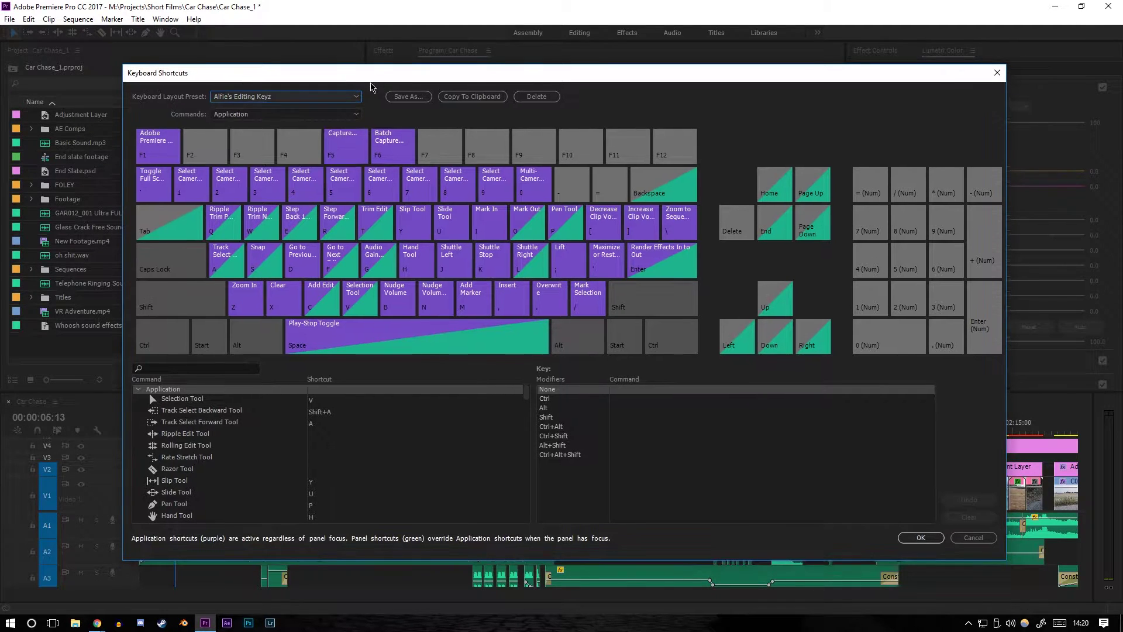
Search the keyboard shortcut commands for "ripple" and close the shortcut settings
click(181, 367)
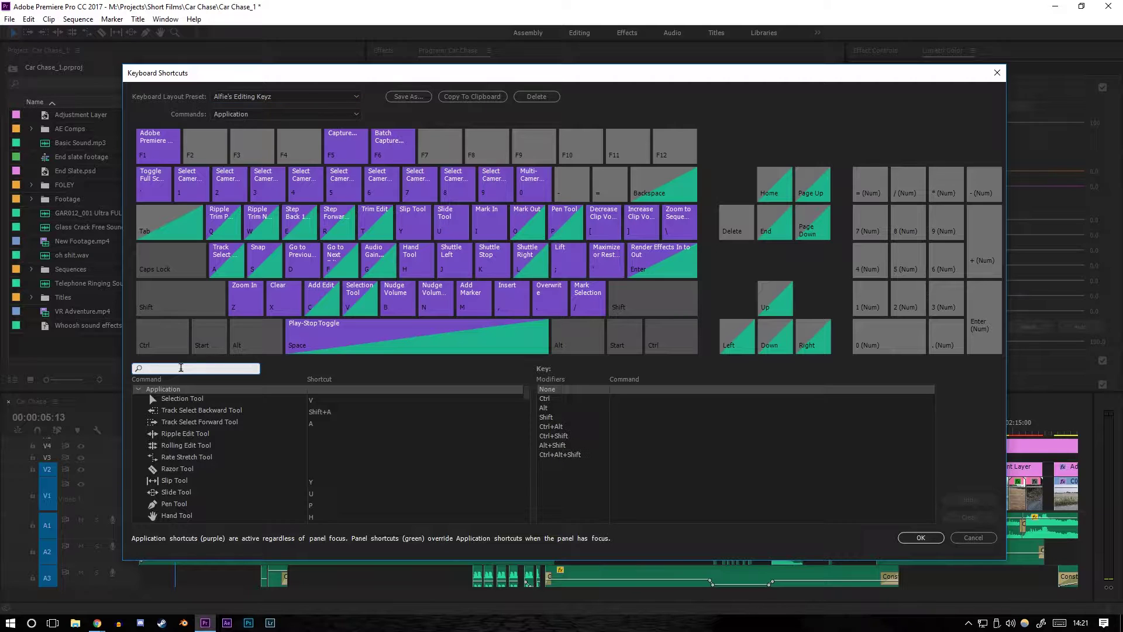
text(ripple)
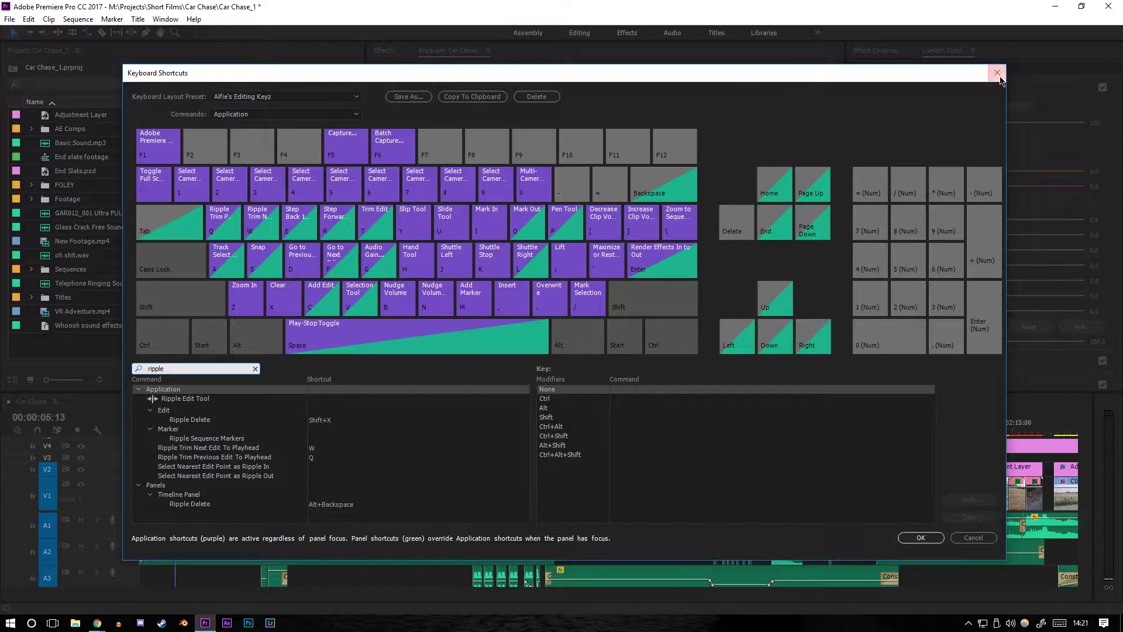
click(998, 73)
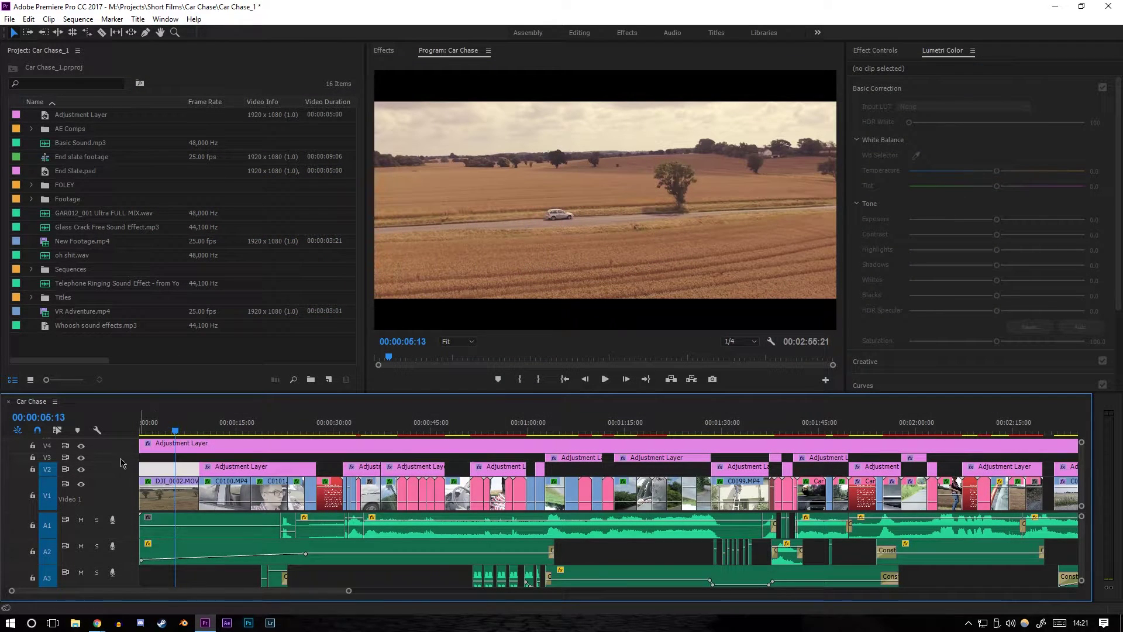
Delete the long adjustment layer on track V4 and place the playhead at 00:00:02:09
drag(187, 425, 145, 430)
key(Delete)
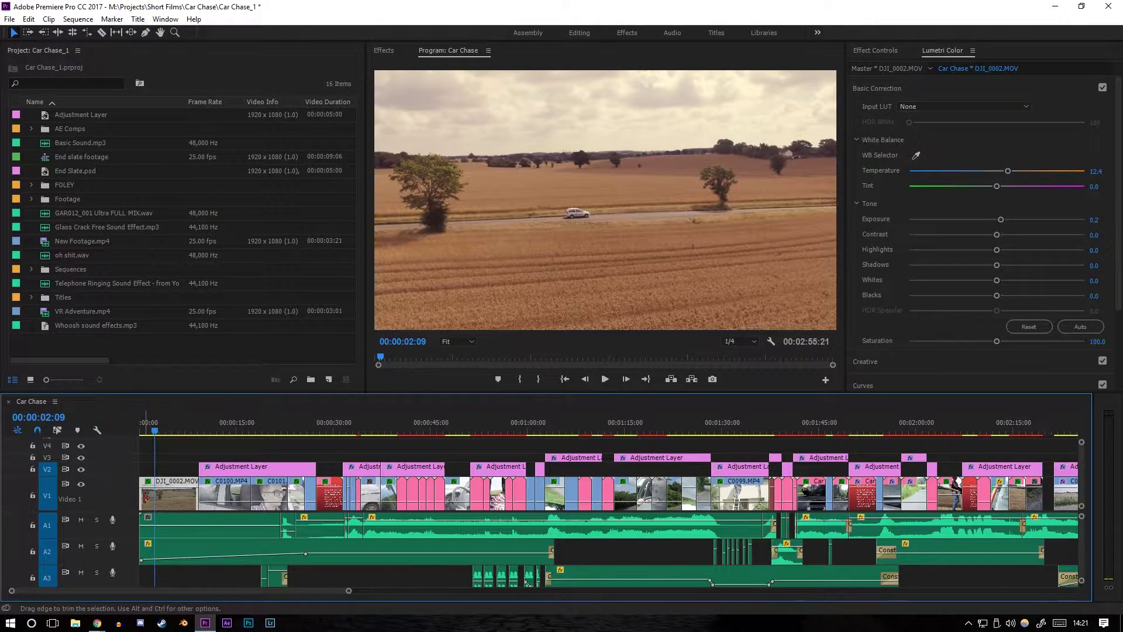
Split the clips on all tracks at 00:00:02:09 and delete the section before the cut
drag(174, 462, 155, 548)
key(a)
drag(164, 502, 149, 502)
key(v)
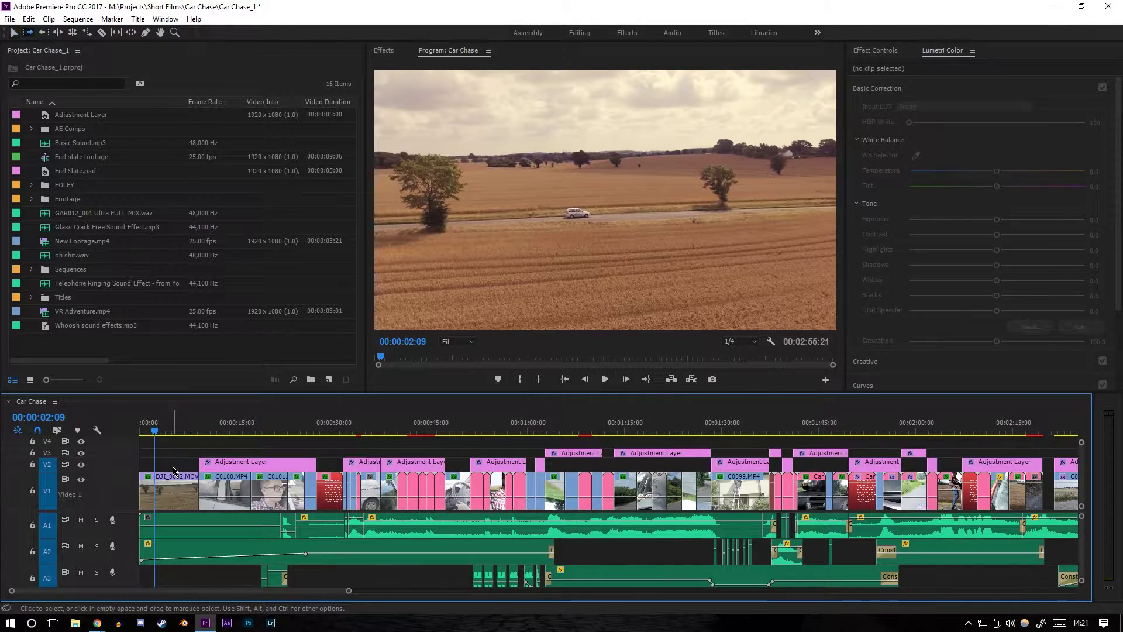
key(ctrl+k)
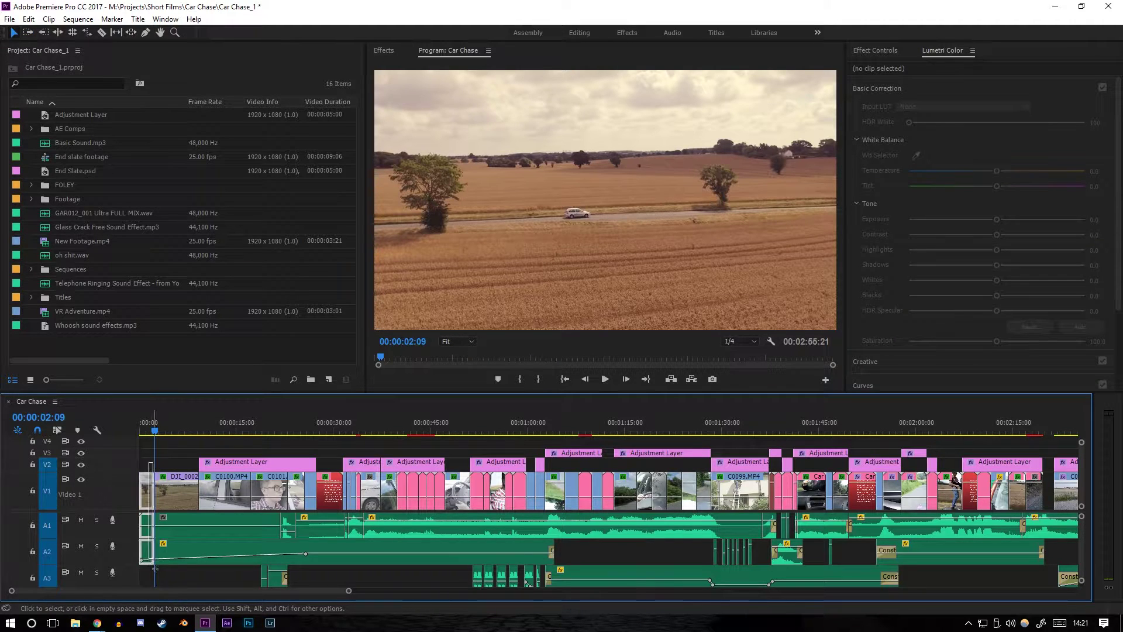
click(156, 561)
drag(148, 458, 153, 561)
key(Delete)
Try shifting all remaining clips back to the sequence start to close the gap, and undo the whole edit
key(a)
click(155, 501)
key(v)
click(174, 463)
key(ctrl+z)
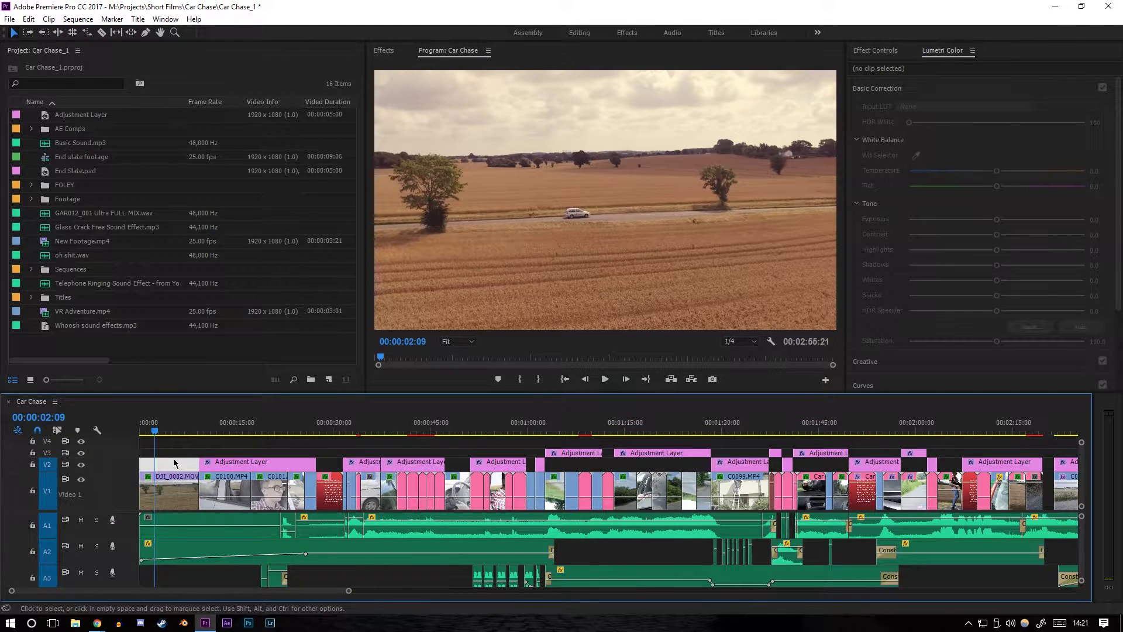
Ripple trim the start of DJI_0002.MOV to the playhead just after 00:00:04:02, repeat the trim, and undo both
key(space)
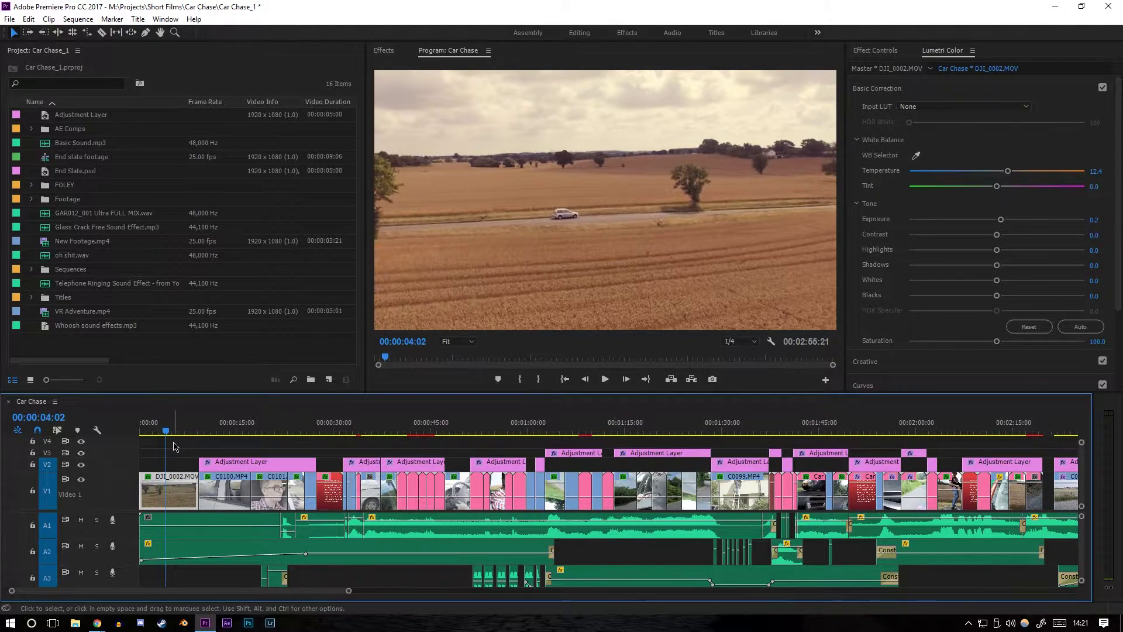
key(q)
key(space)
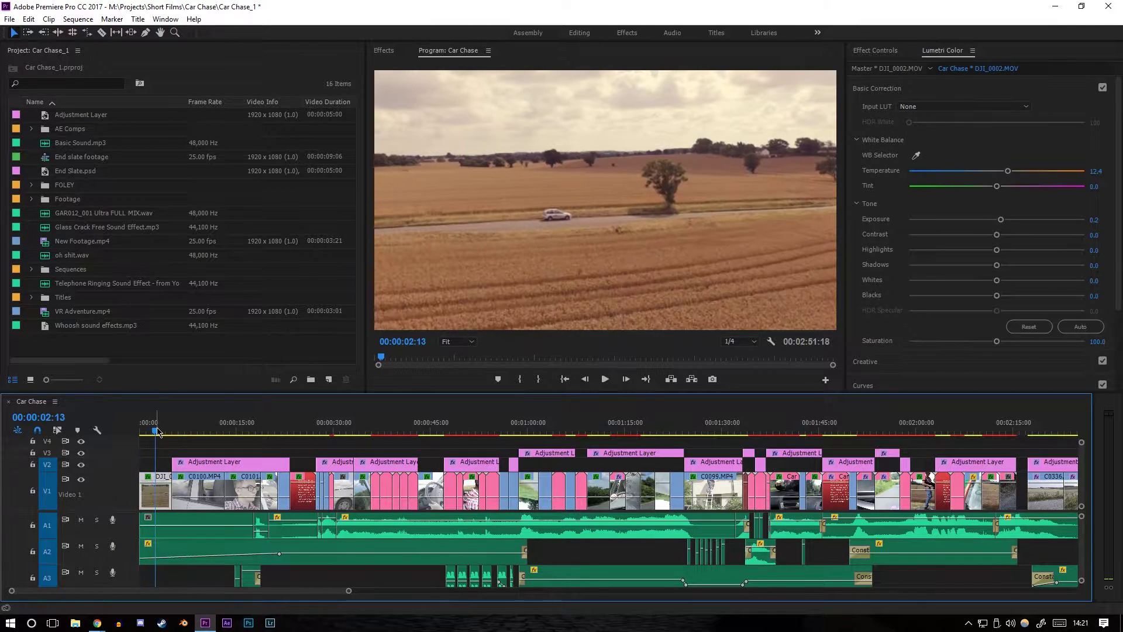
key(q)
key(ctrl+z)
key(ctrl+z)
Move the playhead to 00:00:07:17, look up the ripple commands in the keyboard shortcut settings, and cancel the dialog
click(181, 431)
mouse_move(181, 431)
mouse_down()
mouse_move(206, 430)
mouse_move(170, 432)
mouse_move(208, 431)
mouse_move(188, 431)
mouse_up()
key(ctrl+alt+k)
click(185, 373)
text(ripple)
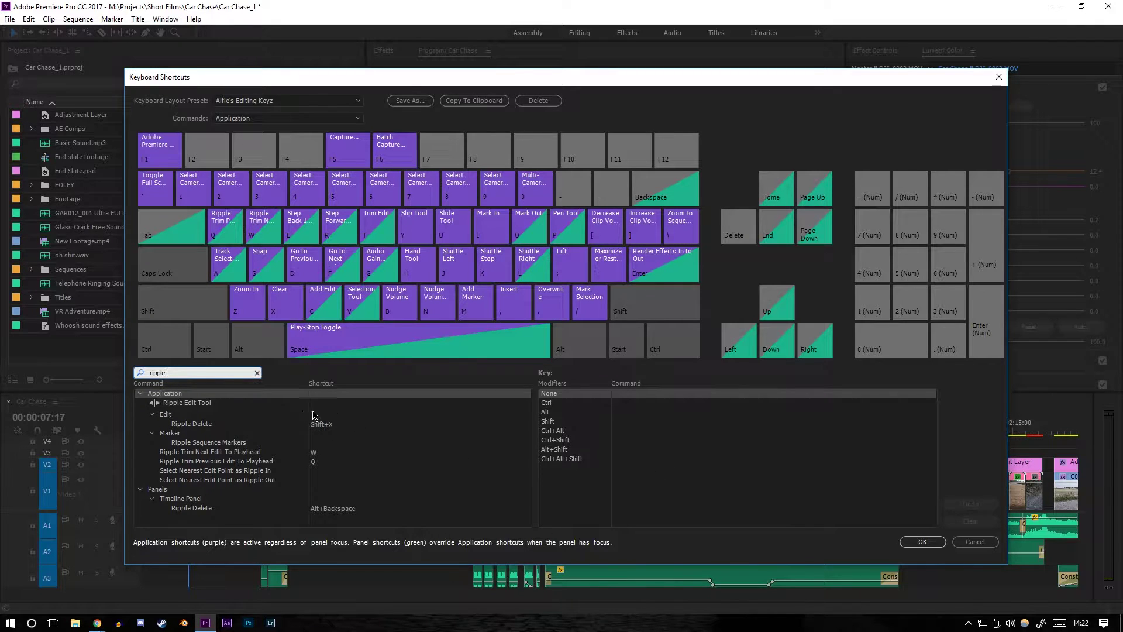
click(976, 541)
Try cutting and ripple deleting a section near the start of the first V2 adjustment layer, and undo the edits
mouse_move(226, 436)
mouse_down()
mouse_move(216, 436)
mouse_move(240, 436)
mouse_up()
key(ctrl+k)
click(239, 452)
click(236, 436)
click(227, 544)
scroll(225, 573, down, 1)
key(shift+Delete)
click(223, 438)
drag(223, 438, 216, 438)
key(ctrl+z)
key(ctrl+z)
key(ctrl+z)
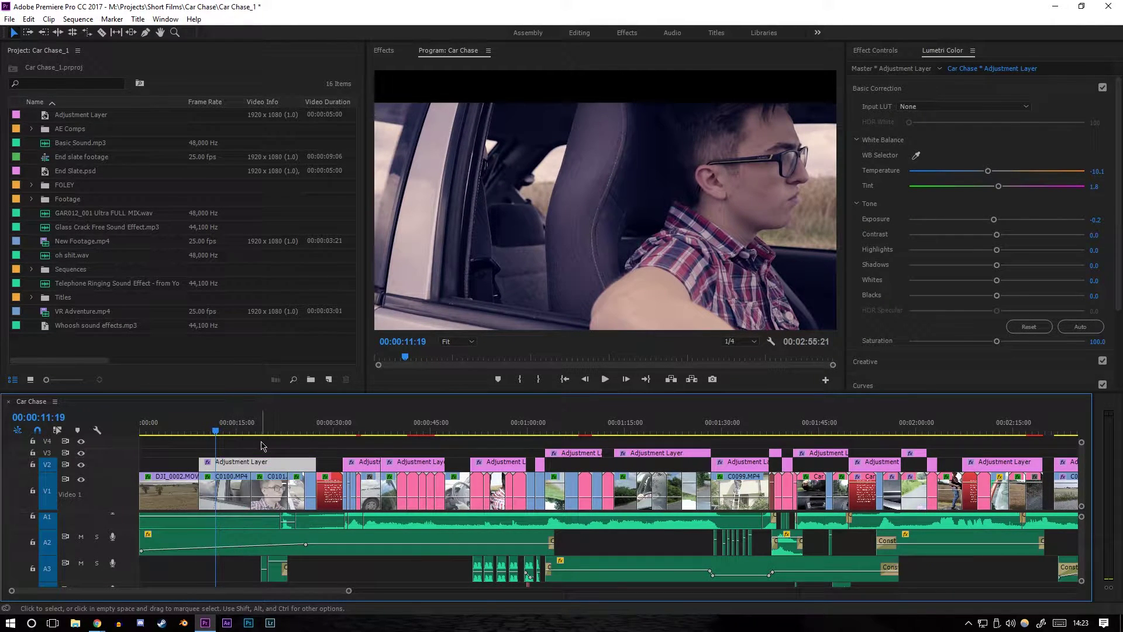
Search the keyboard shortcuts for "step", select Step Back Many Frames - Units, and close the shortcut settings
click(29, 19)
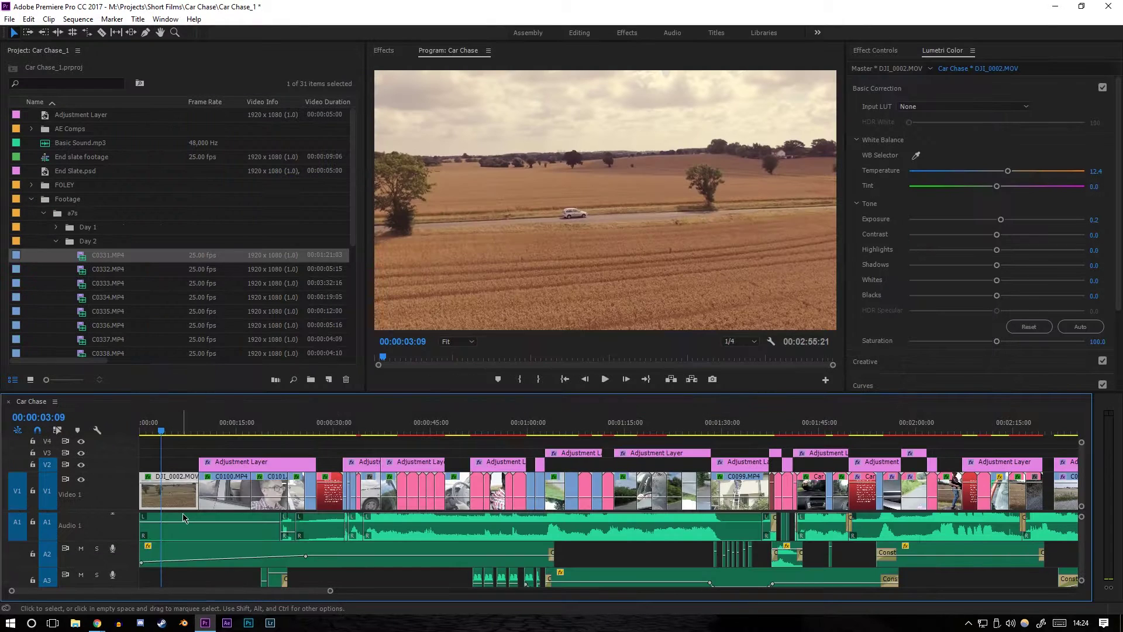
click(183, 526)
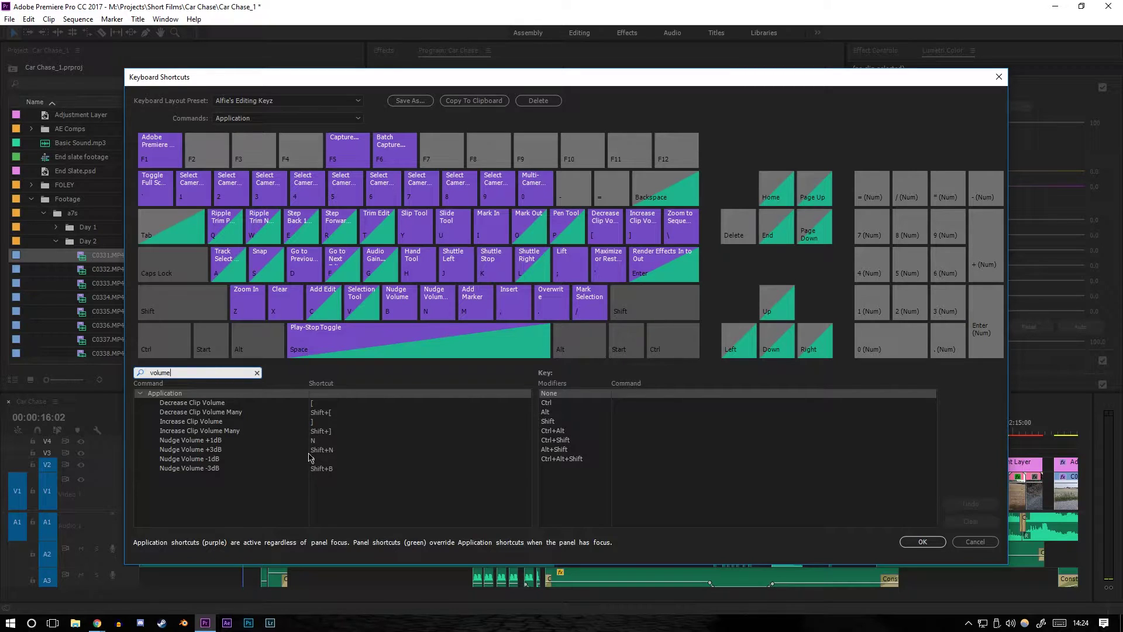
text(step)
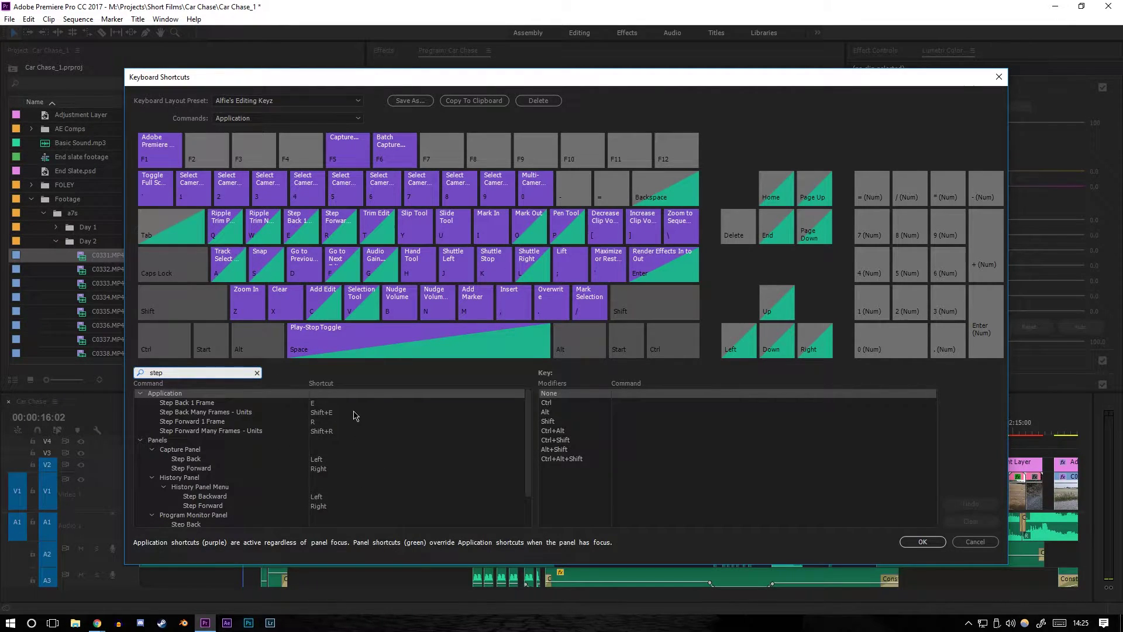
click(351, 413)
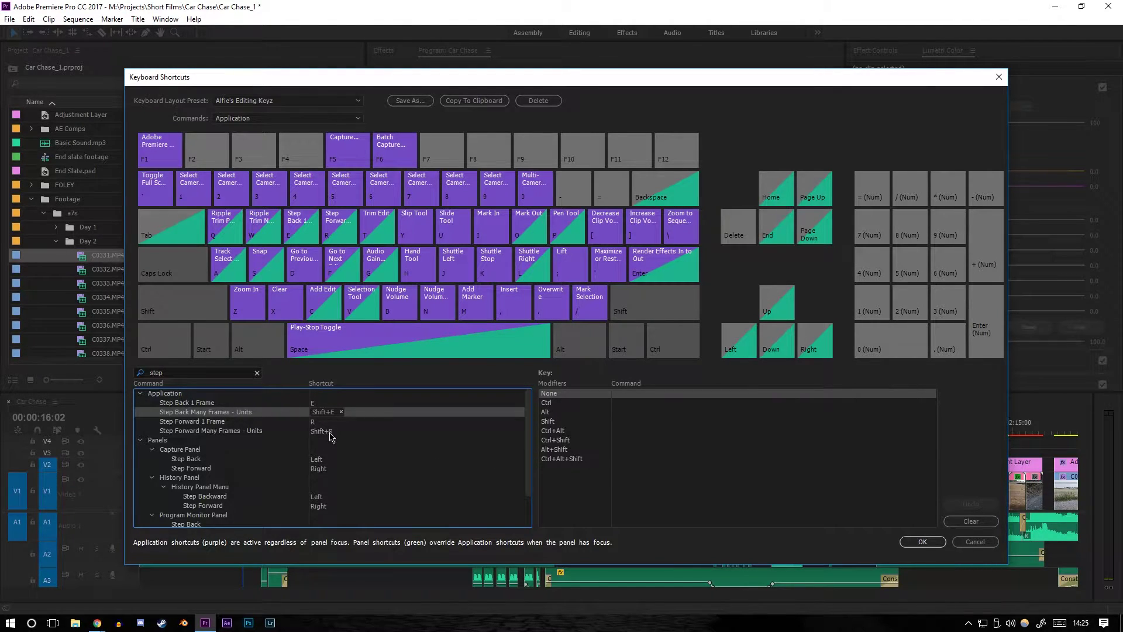
click(913, 542)
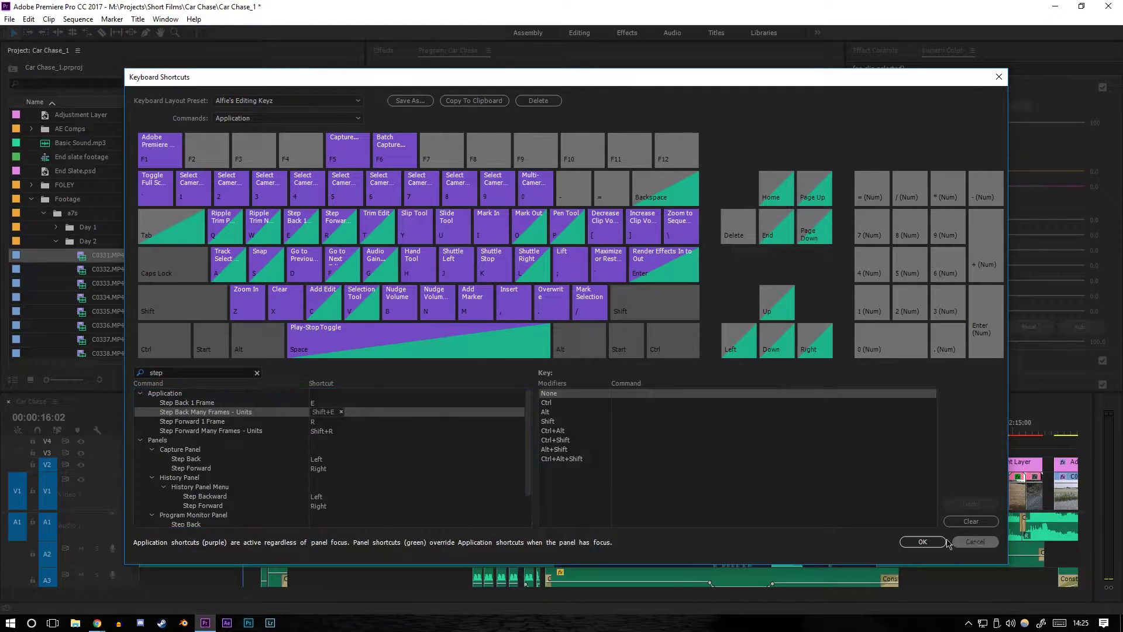
Step the playhead back several frames from 00:00:16:02 and shuttle the playback backward and forward
key(e)
key(e)
key(e)
key(Left)
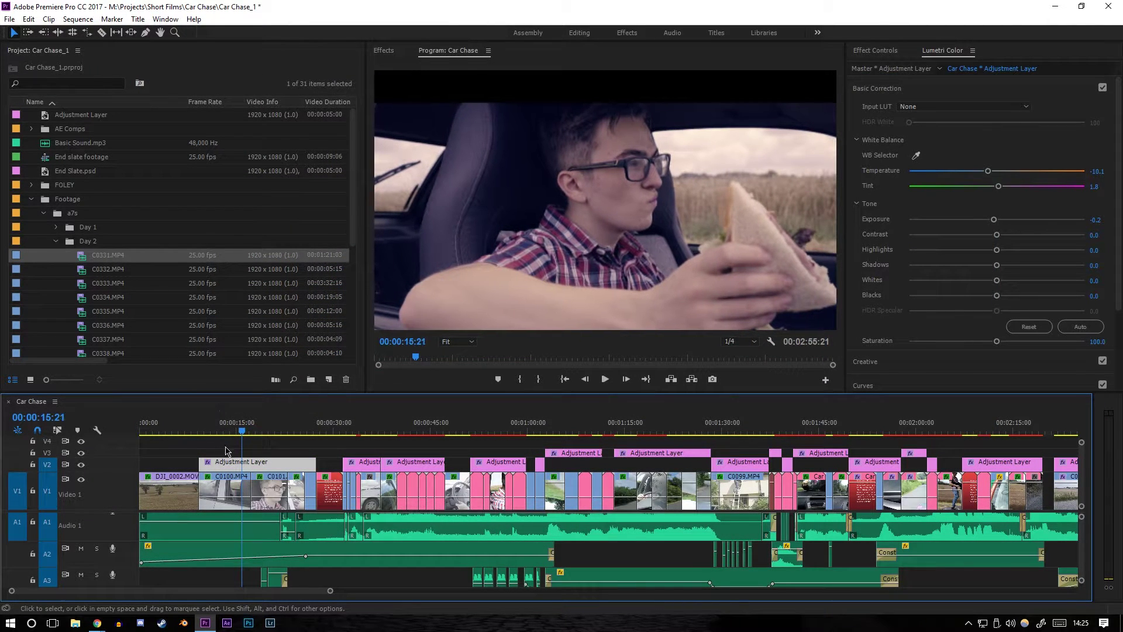
key(j)
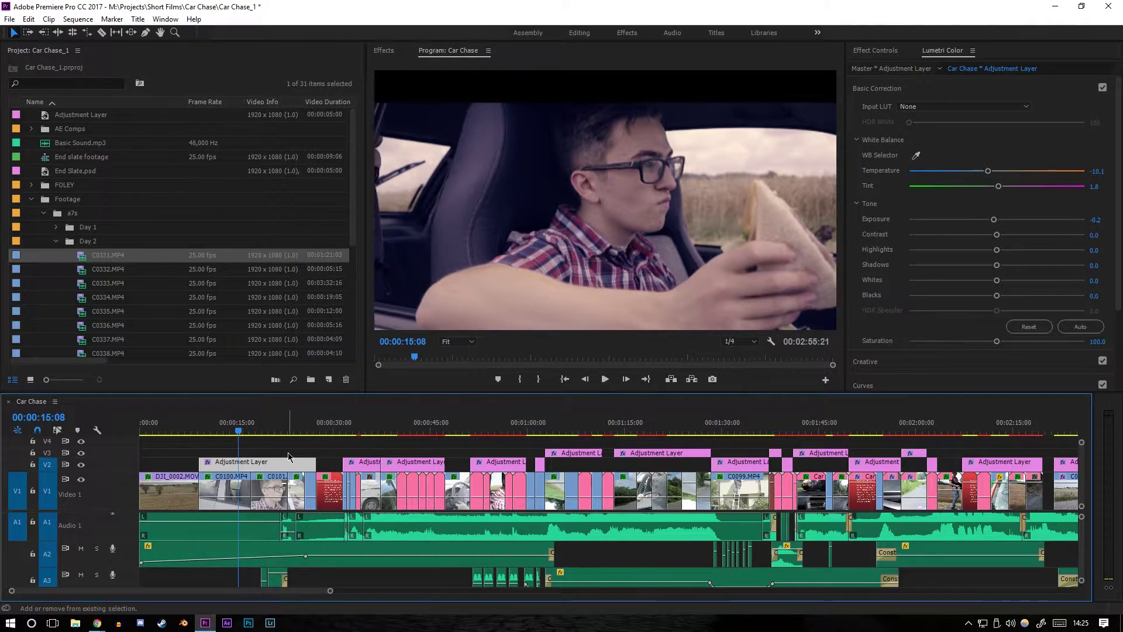
key(l)
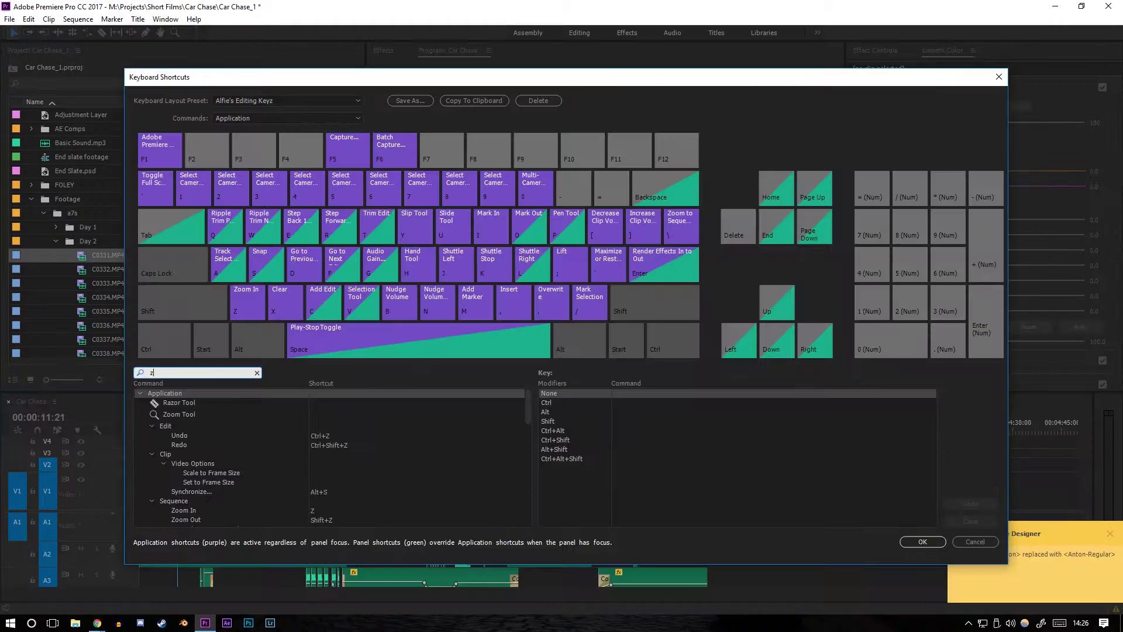
Search the keyboard shortcuts for "zoom", cancel the dialog, and zoom in on the timeline around 00:00:11:21
text(oom)
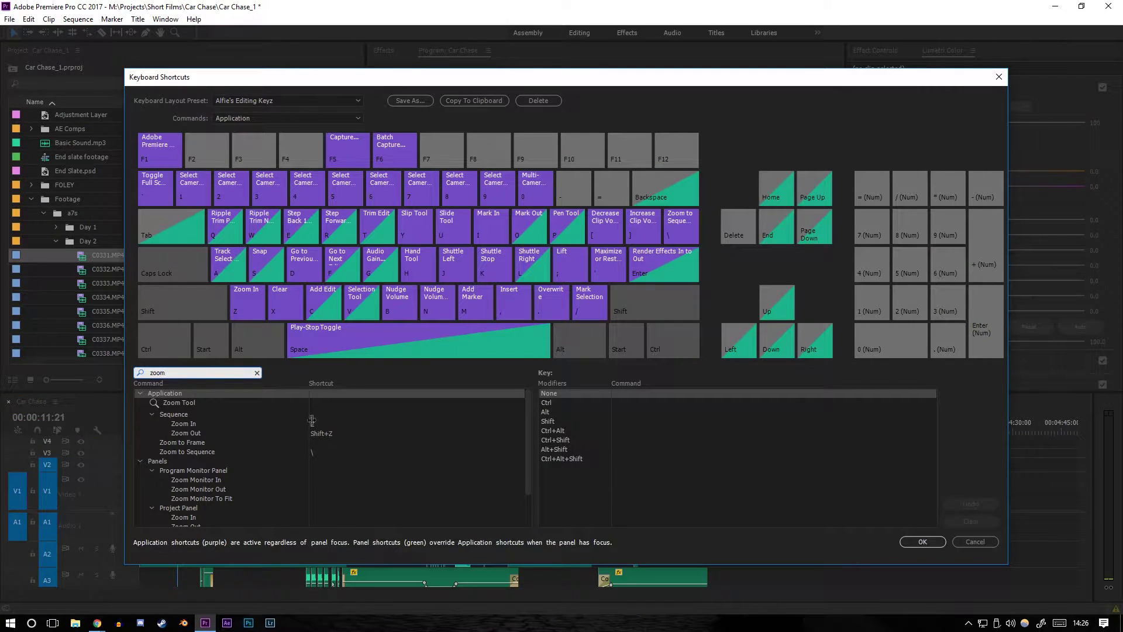
click(975, 541)
key(z)
key(z)
key(z)
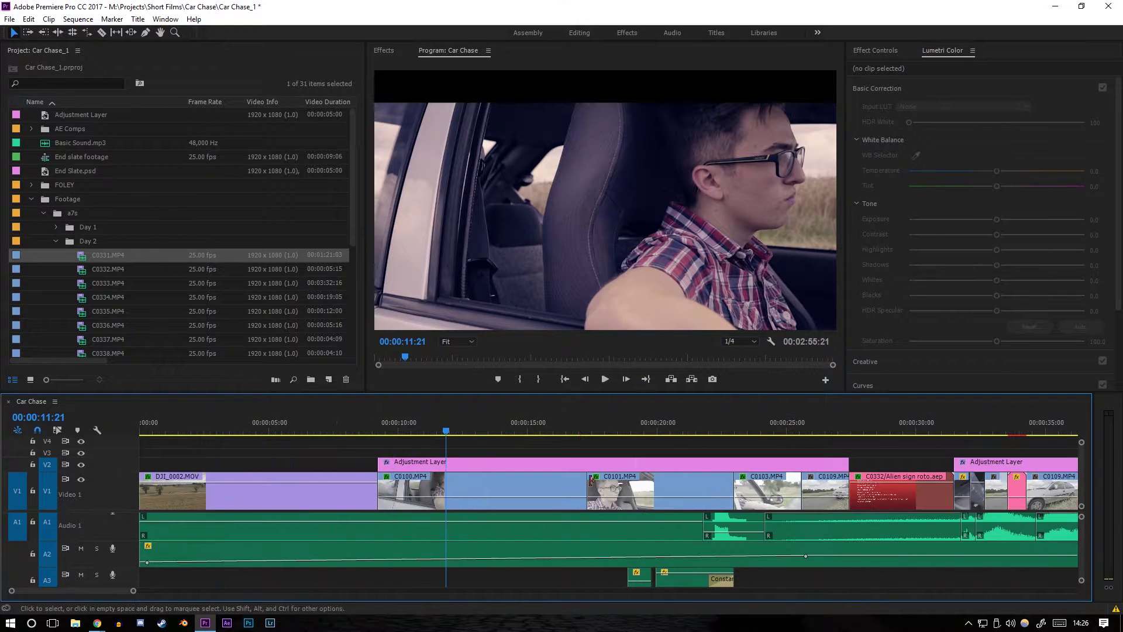
Inspect the edit between C0100.MP4 and C0101.MP4 by jumping to it, stepping back frames and zooming in
key(Down)
click(536, 463)
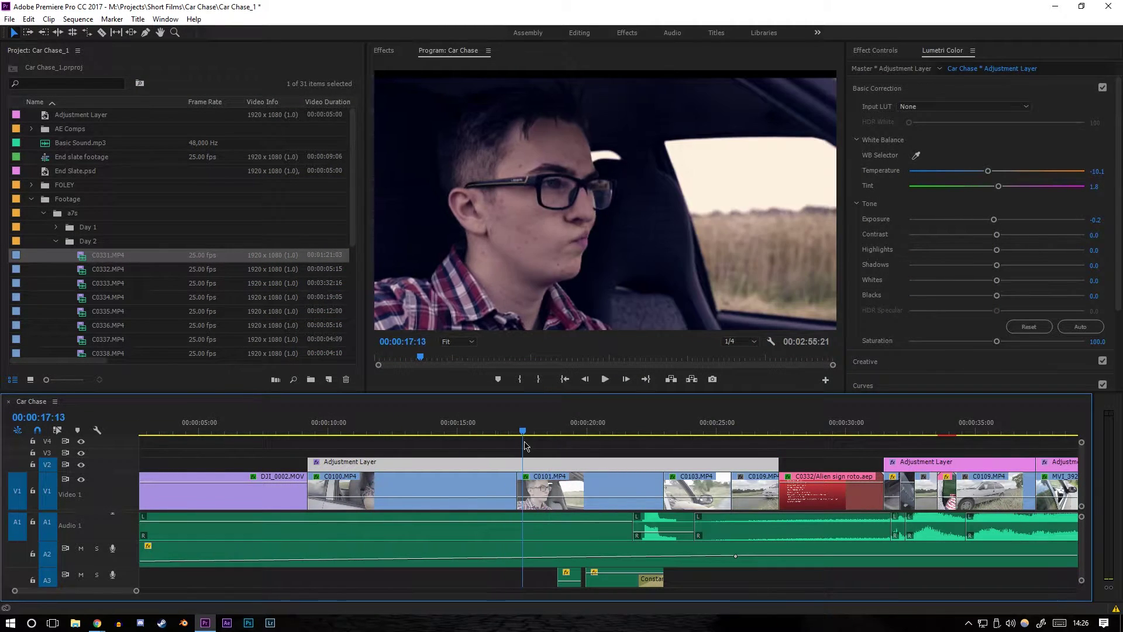
key(shift+Left)
click(535, 455)
click(533, 459)
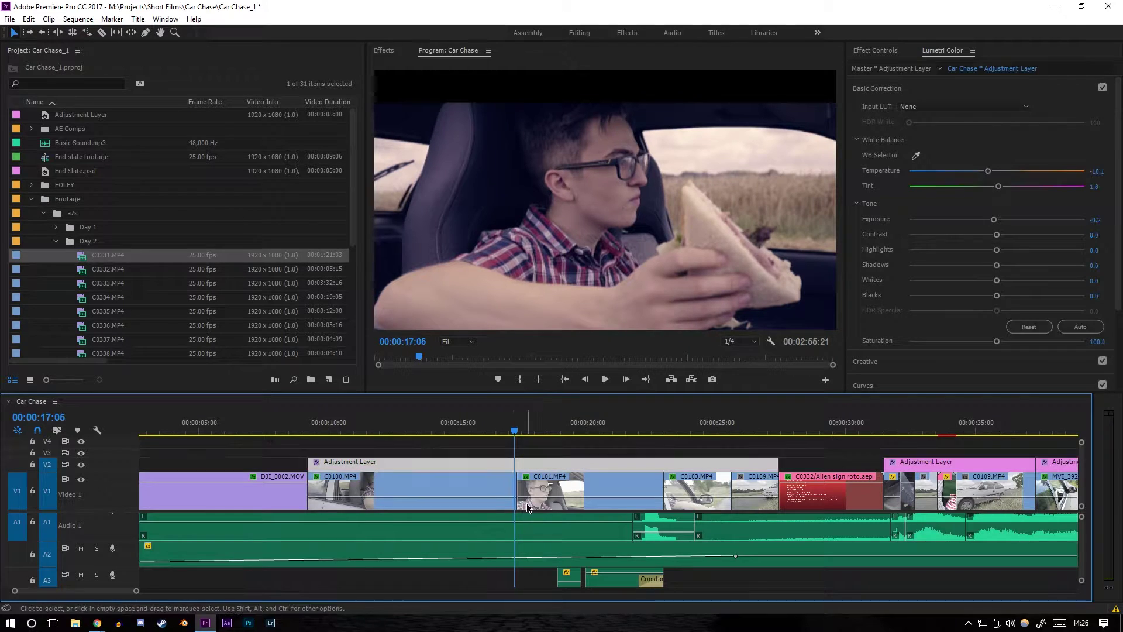
key(z)
key(z)
drag(633, 480, 602, 477)
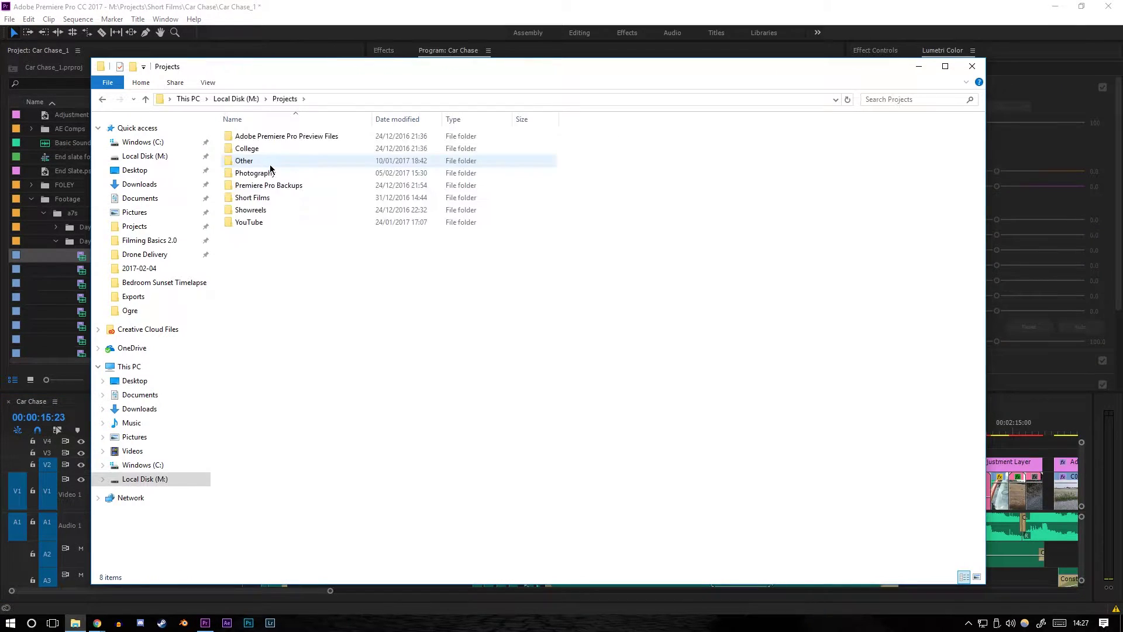
In the Projects folder in File Explorer, go to Other > Coastal Preservation Project and play the film stored in its subfolder
click(270, 162)
double_click(269, 163)
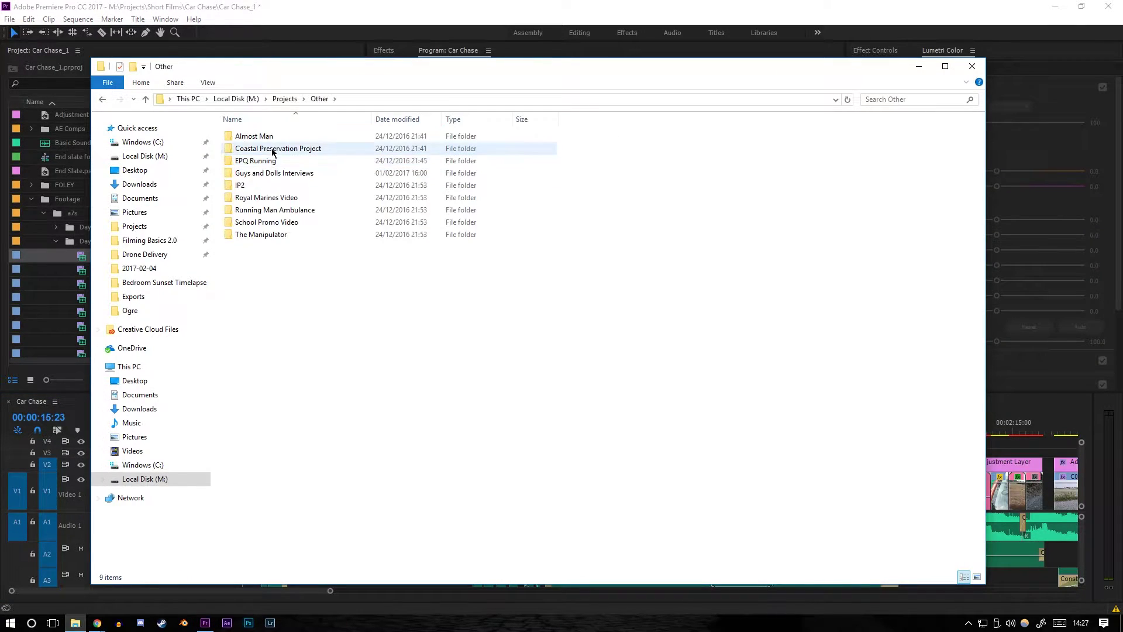
double_click(271, 148)
double_click(271, 137)
double_click(297, 166)
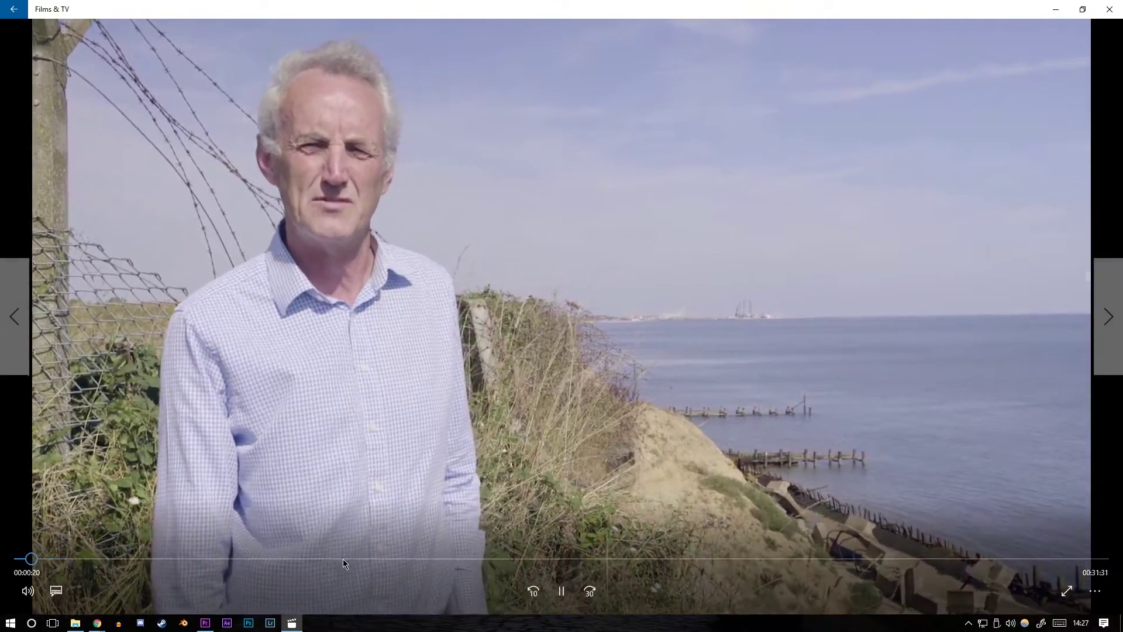
Skim through the coastal film by jumping ahead at several points up to about 00:23:49
click(343, 559)
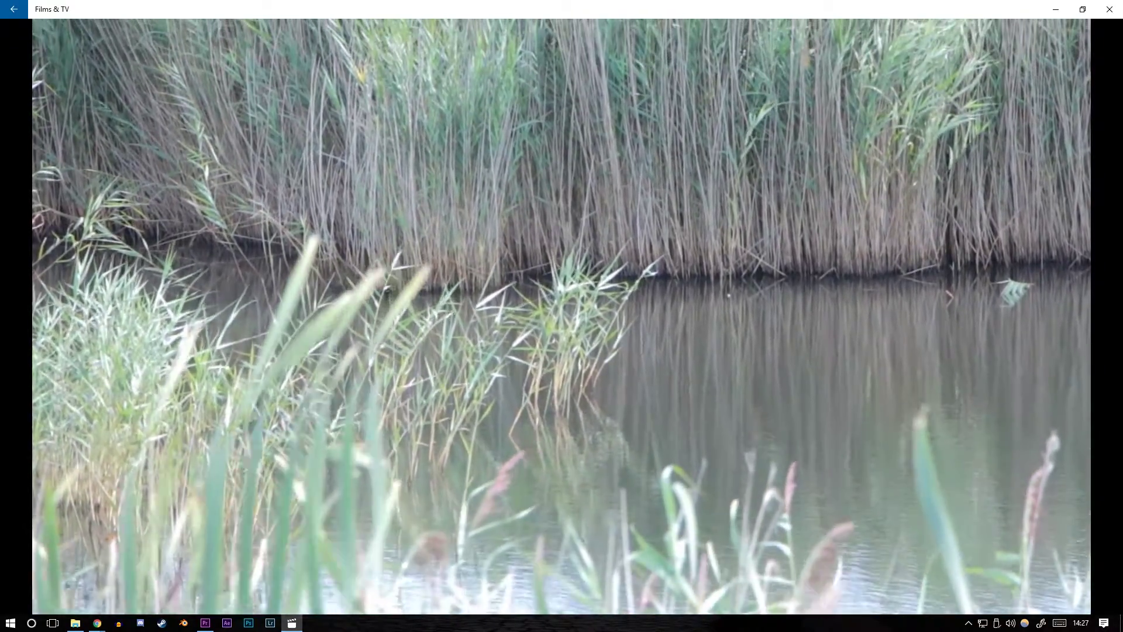
click(529, 559)
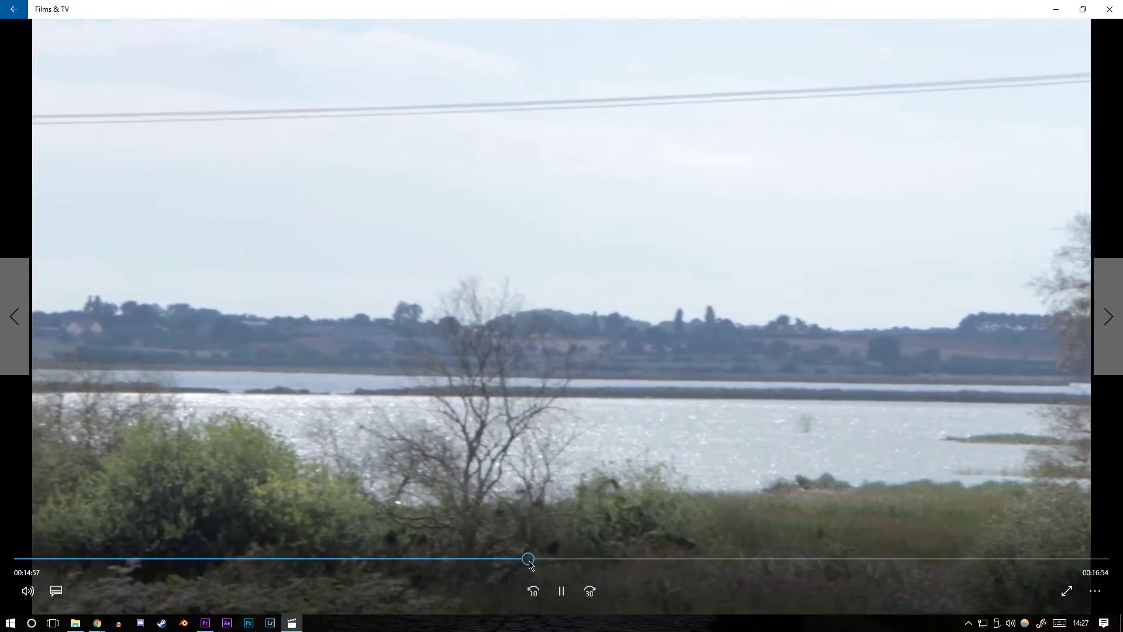
drag(529, 560, 682, 560)
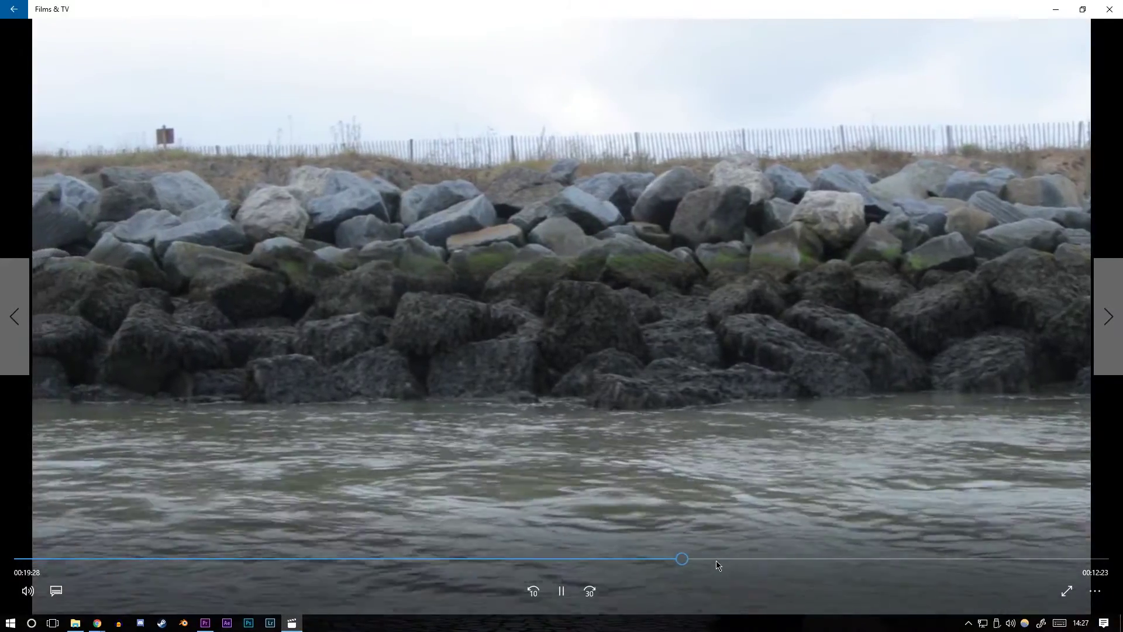
click(717, 562)
click(746, 559)
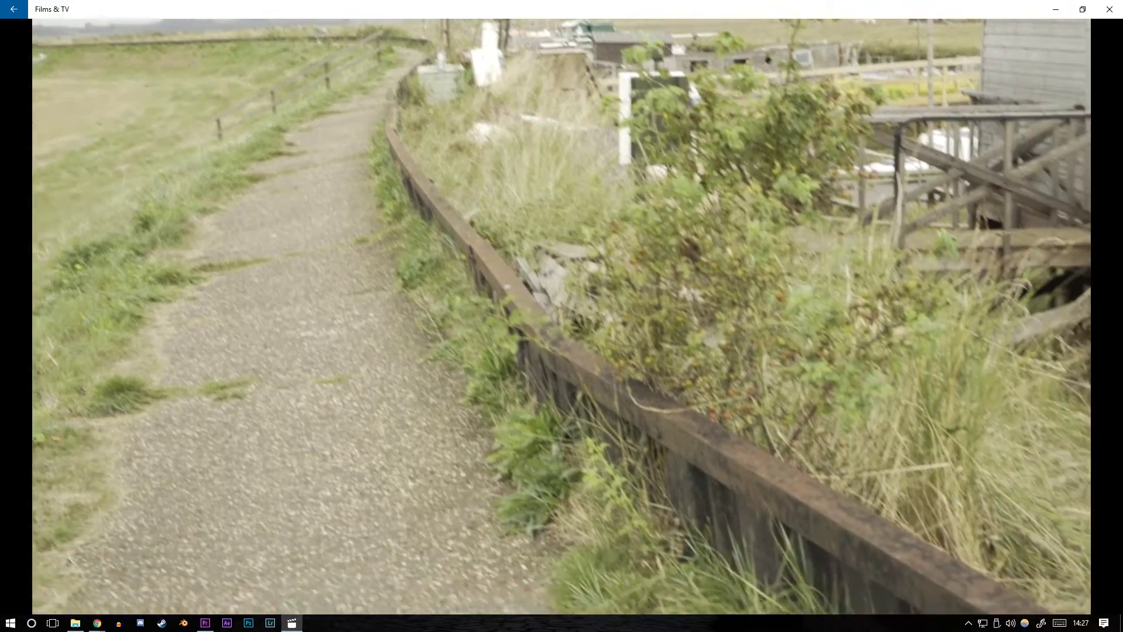
click(772, 559)
click(827, 559)
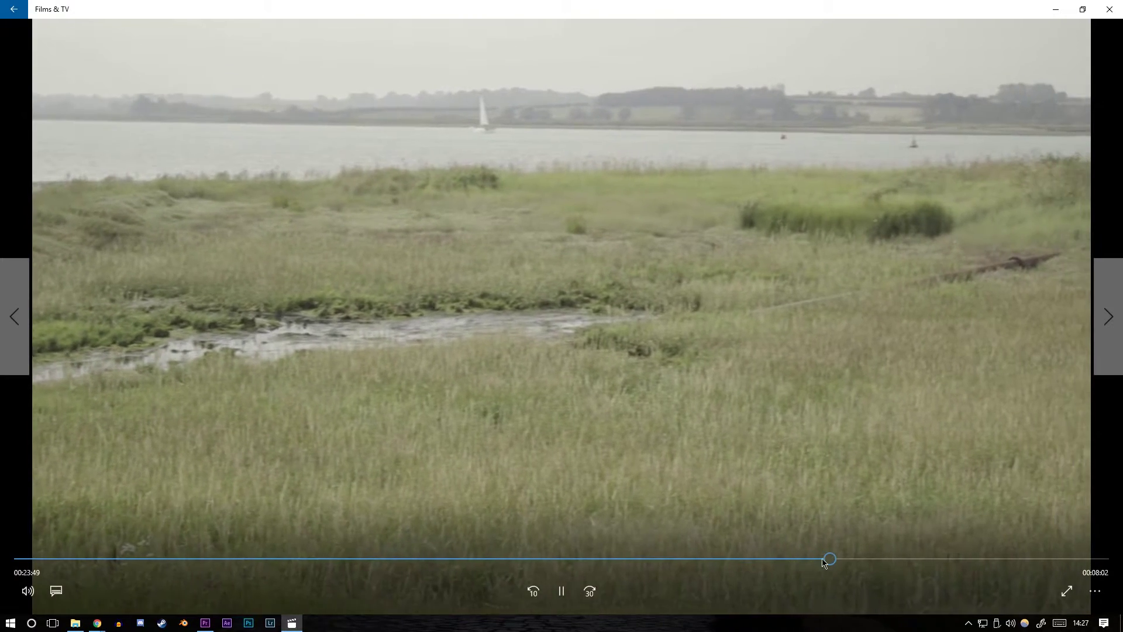
Skim further ahead in the coastal film, to about 00:24:21 and on to a point shortly after it
click(848, 559)
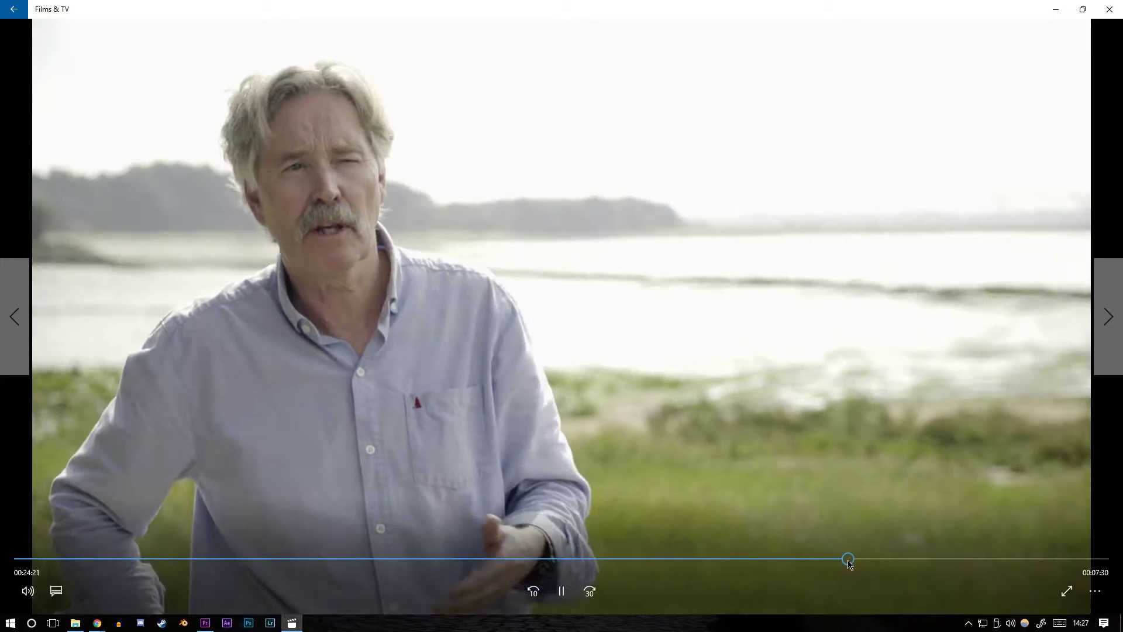
click(868, 560)
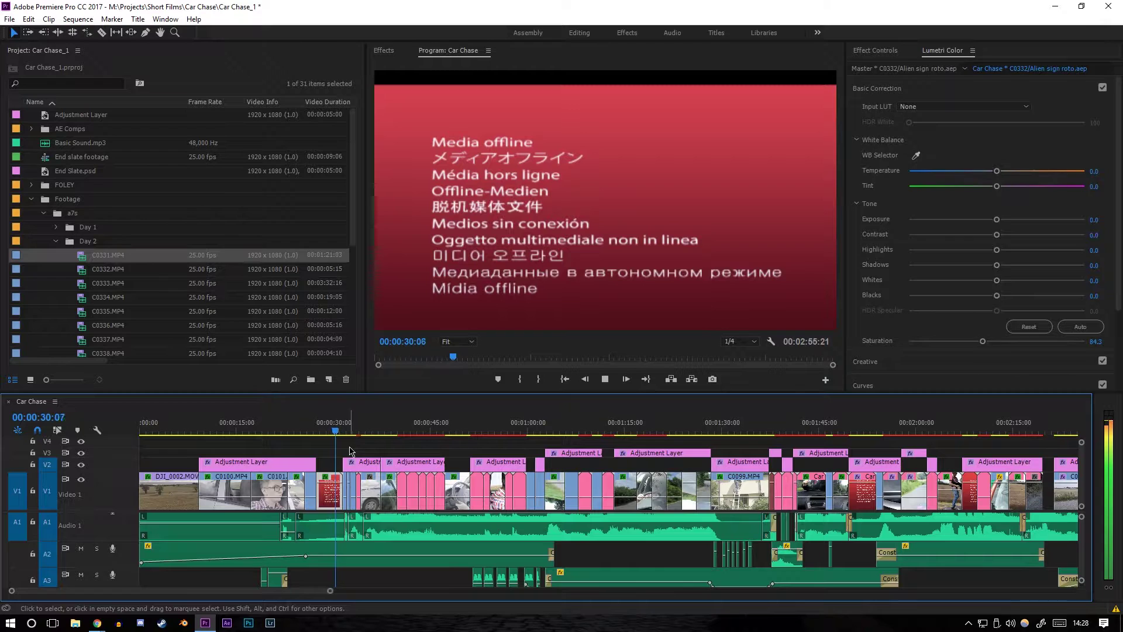
Switch to Premiere Pro and play the Car Chase sequence from around clip C0101.MP4
click(305, 462)
drag(301, 423, 285, 422)
click(299, 445)
key(space)
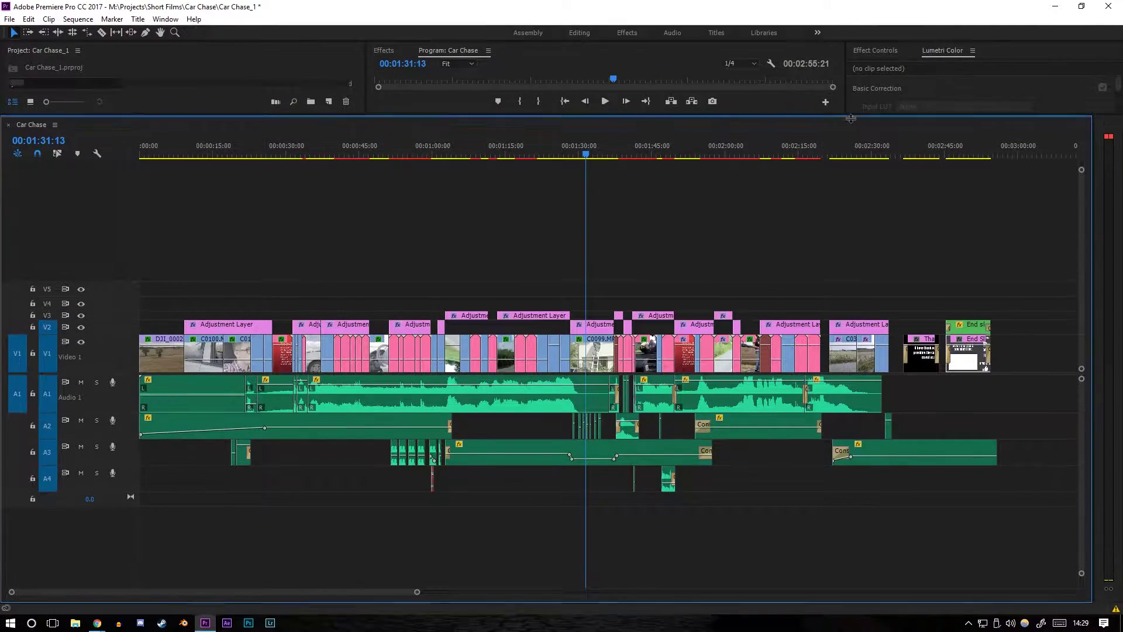
Give the timeline slightly less height and listen to soloed audio track A1 from about 00:00:53 and 00:01:03, ending with its solo off
drag(850, 118, 851, 142)
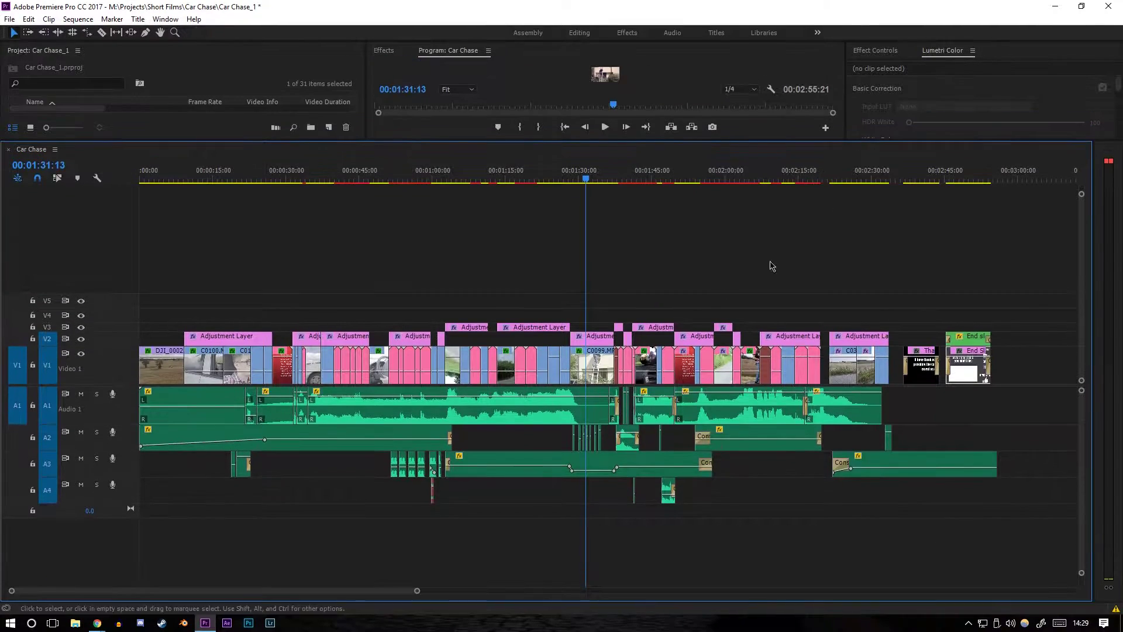
drag(376, 174, 403, 175)
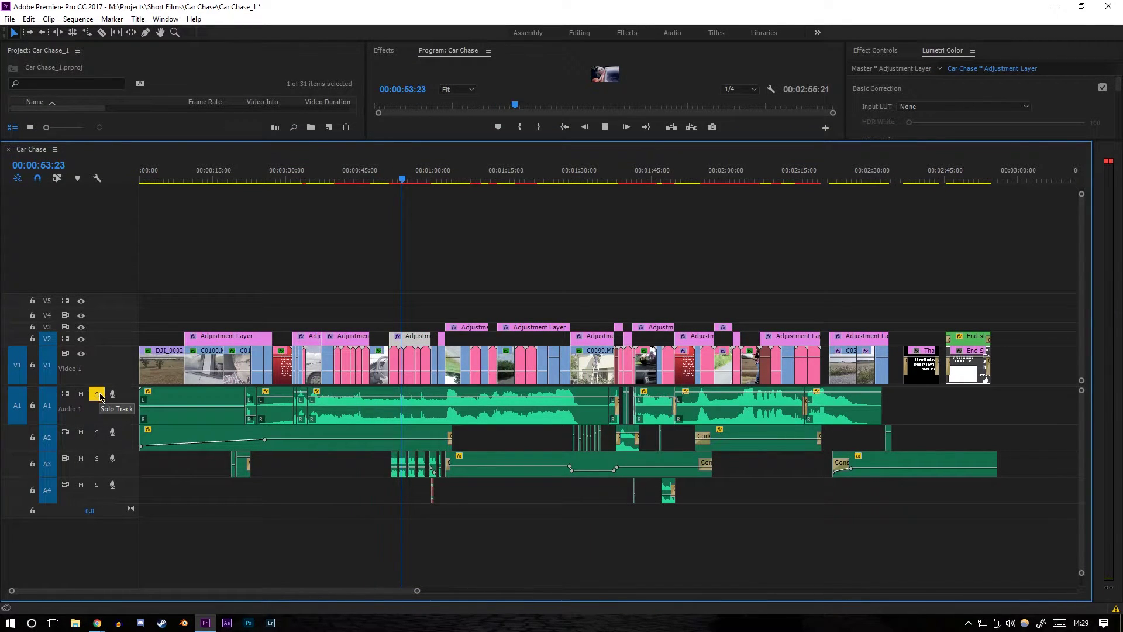
click(450, 174)
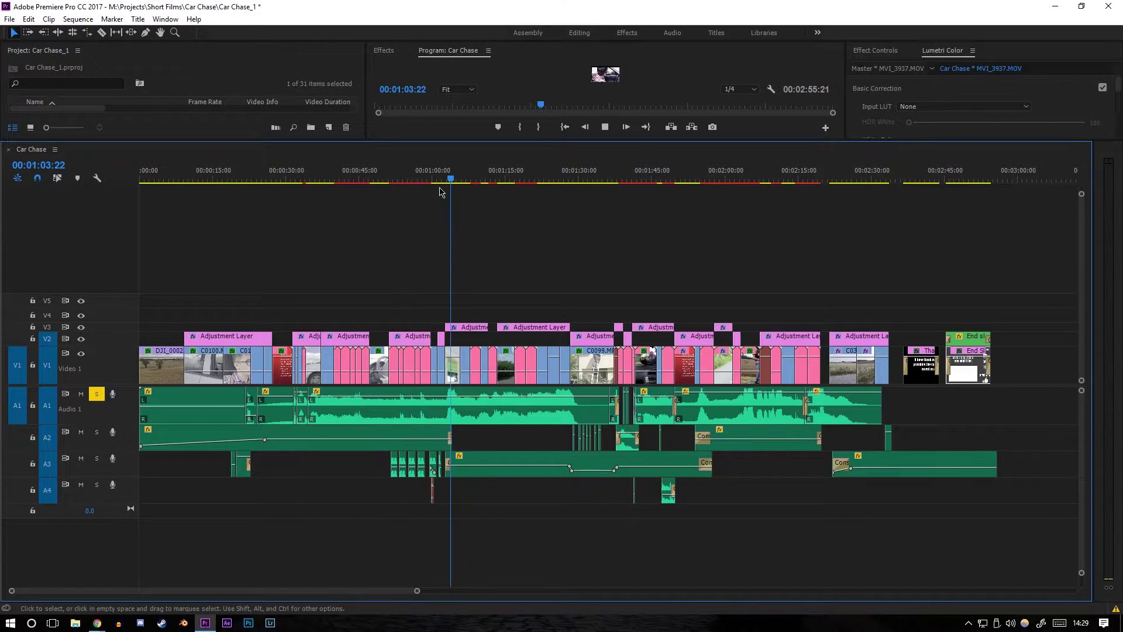
key(space)
click(98, 394)
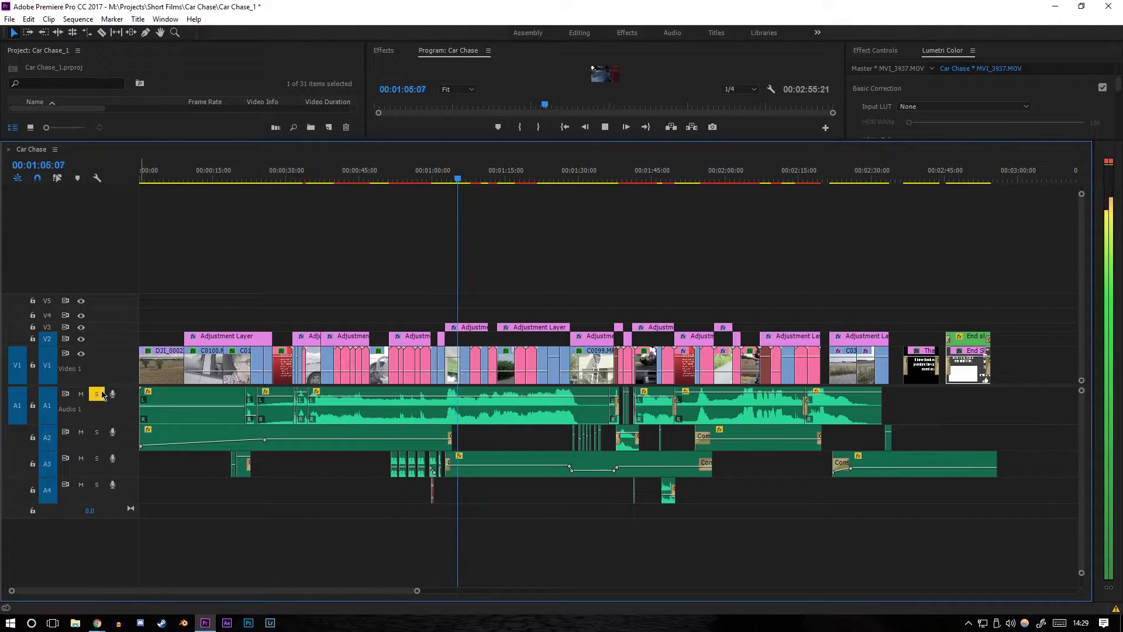
key(space)
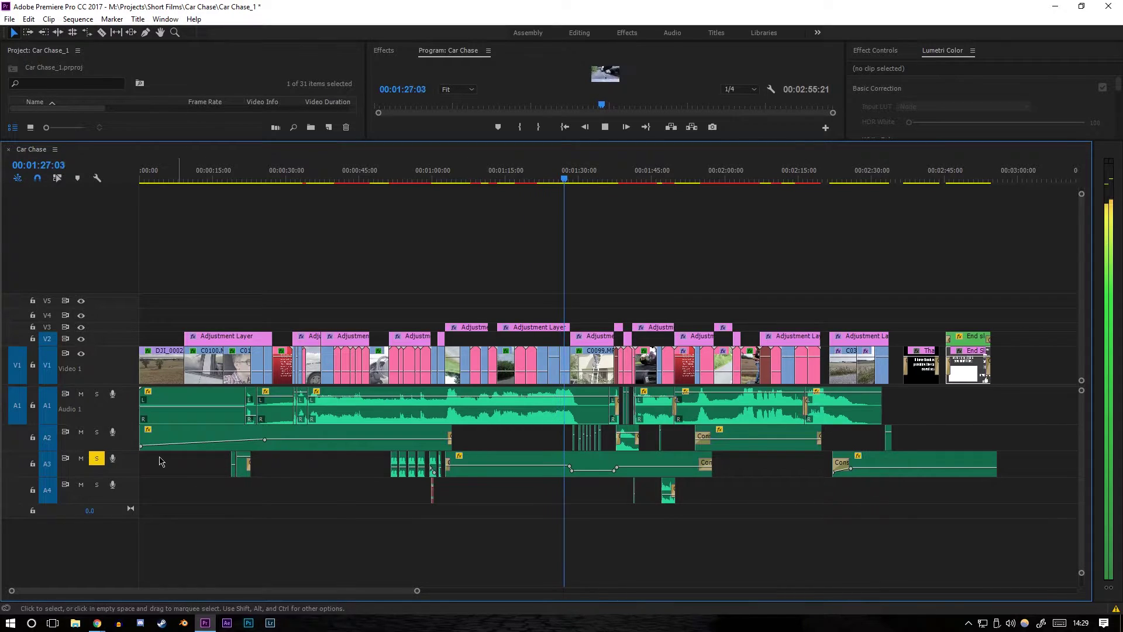
Solo audio tracks A2 and A3 together during playback and select all the clips on both tracks
click(98, 460)
click(97, 431)
click(97, 458)
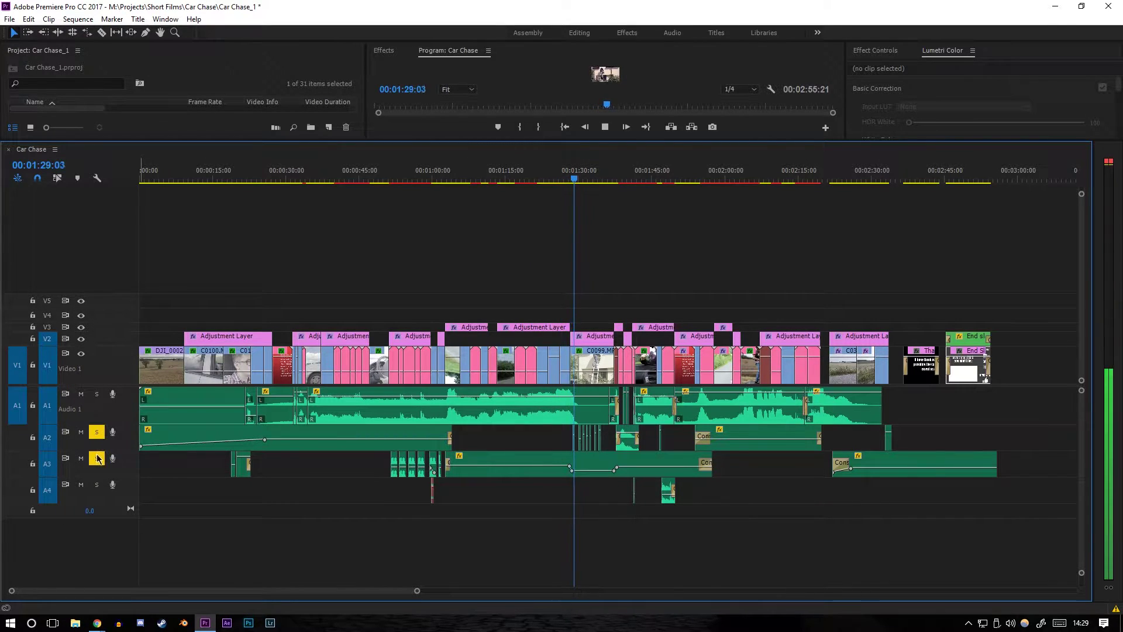
drag(1059, 473, 139, 439)
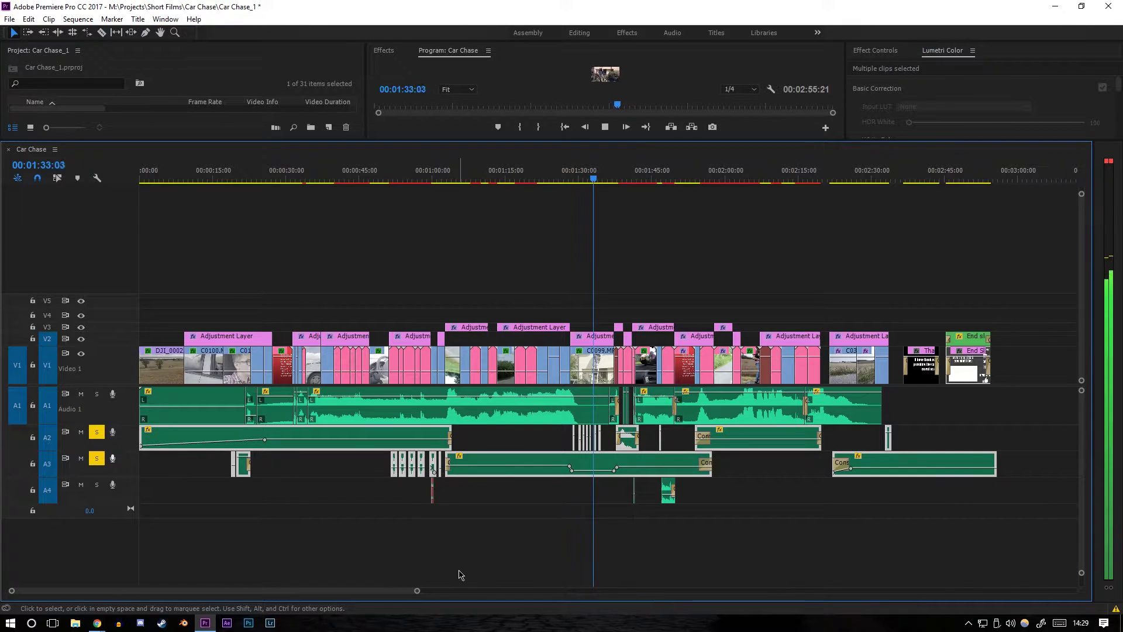
Examine the audio layers at different zoom levels, ending close in on the crossfades around 00:01:53:16
key(=)
scroll(477, 563, down, 3)
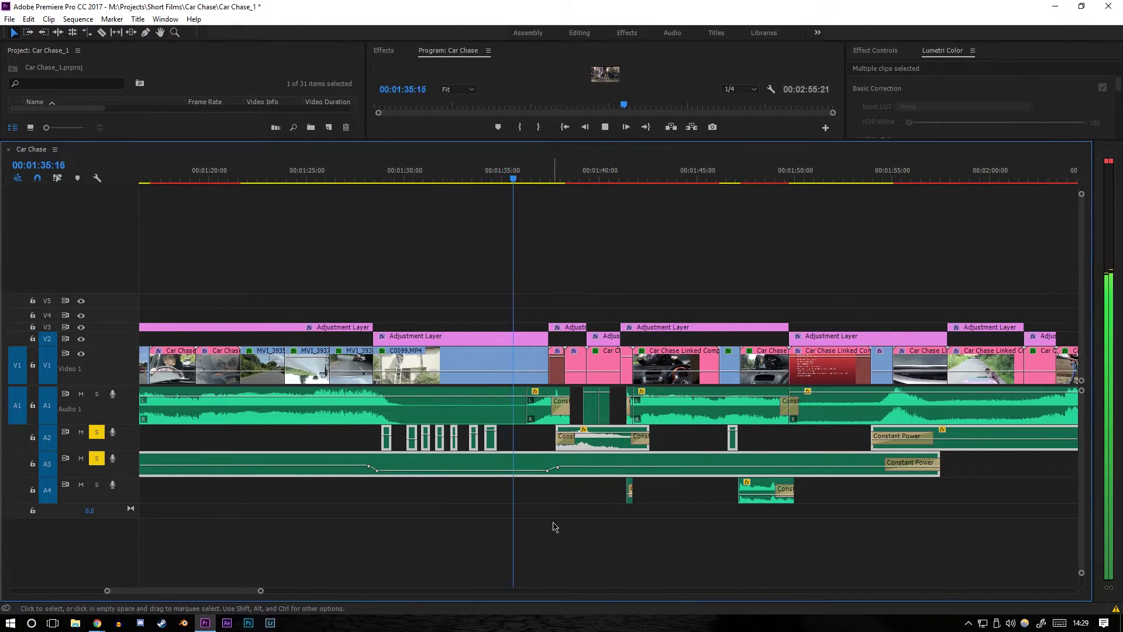
key(backslash)
key(=)
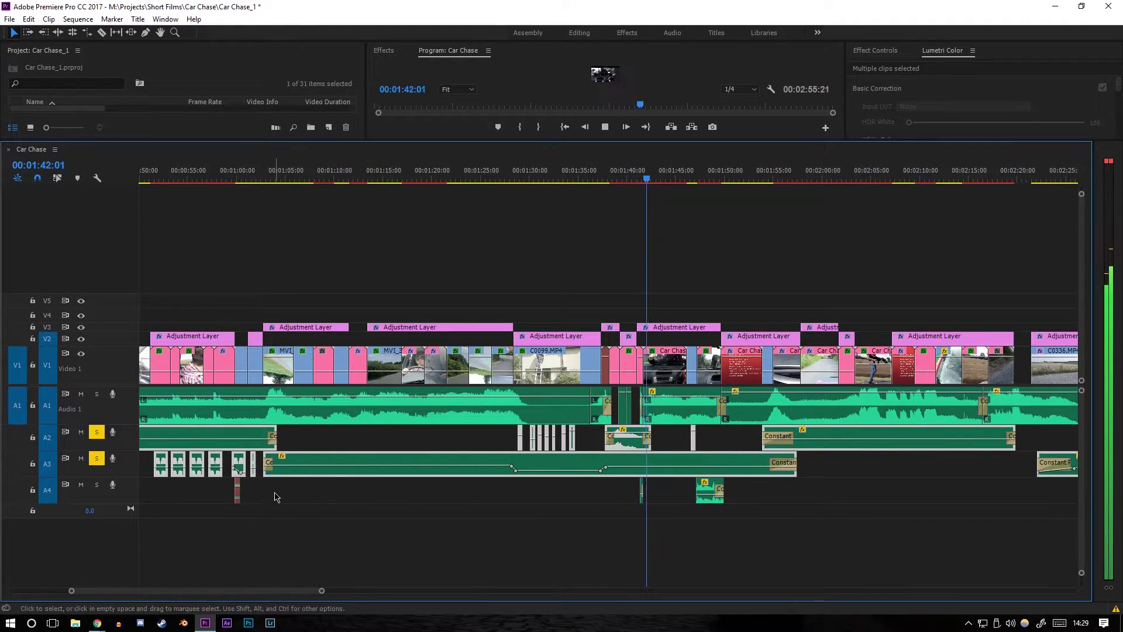
click(678, 410)
click(760, 174)
key(=)
key(=)
key(=)
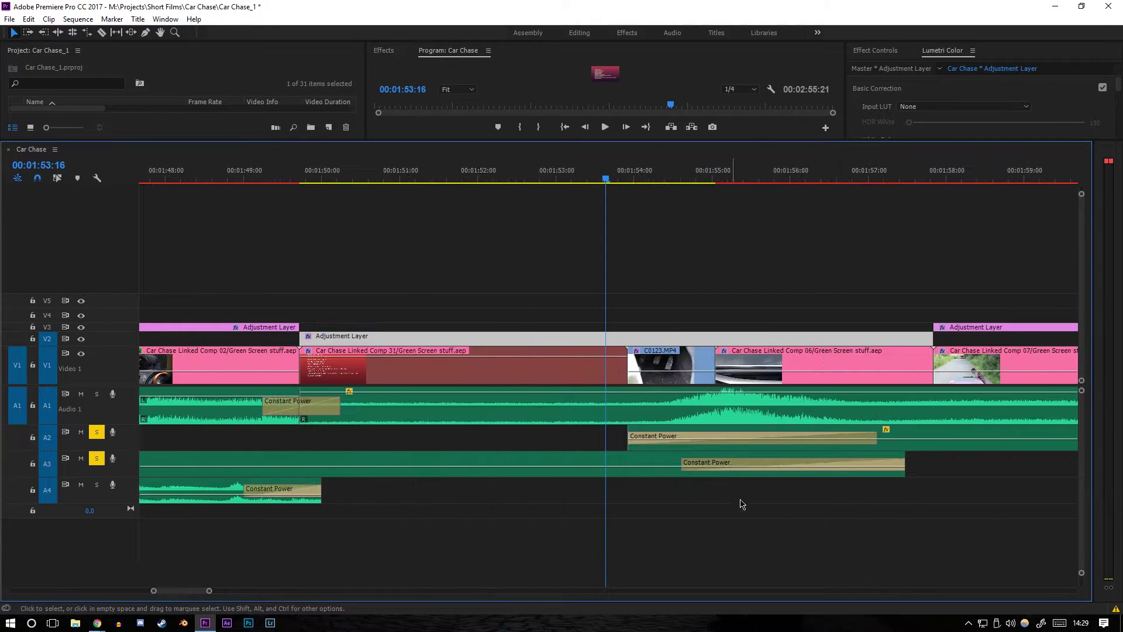
Turn off the solo on audio tracks A2 and A3 and expand track A3
click(439, 507)
double_click(102, 470)
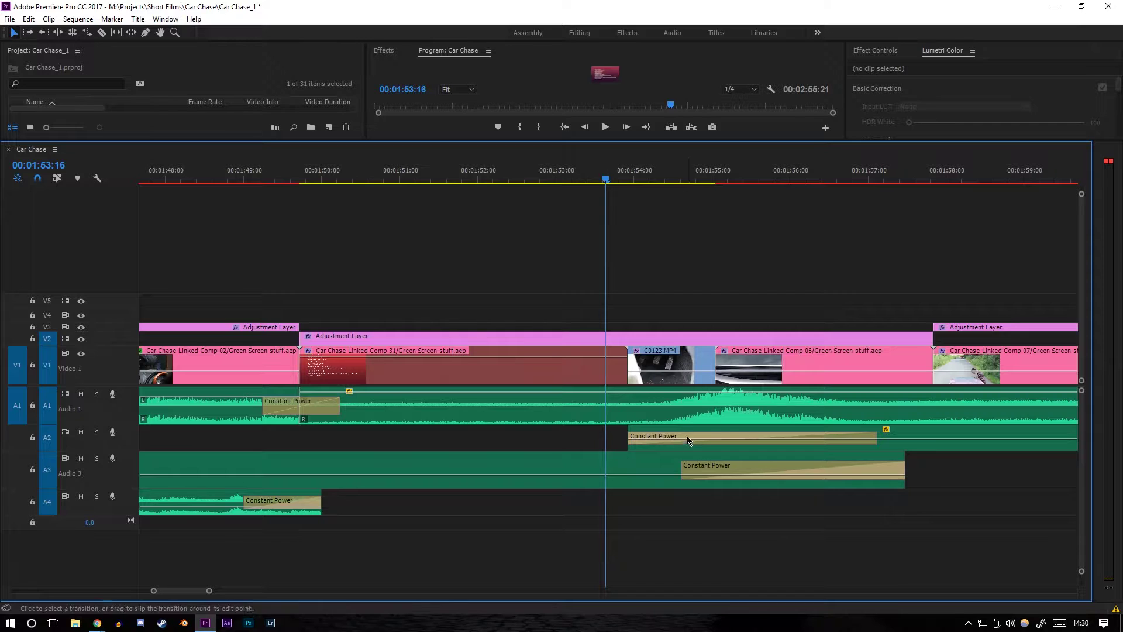
scroll(615, 246, down, 1)
Play the transition into C0123.MP4 with all audio tracks, from about 00:01:53 and again from about 00:01:51
click(585, 336)
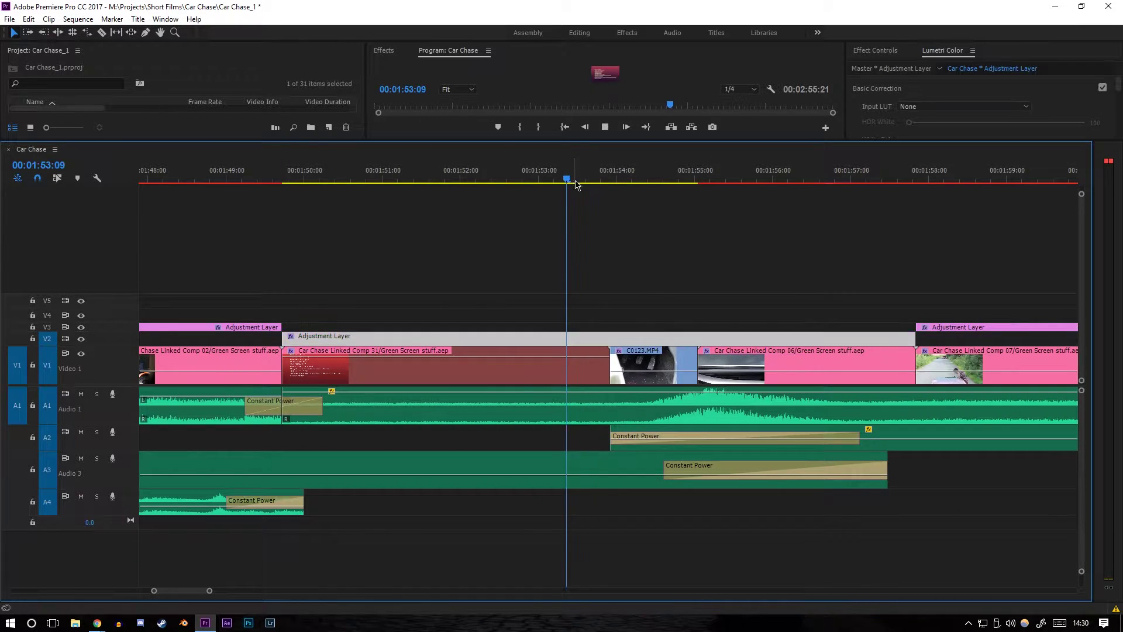
key(space)
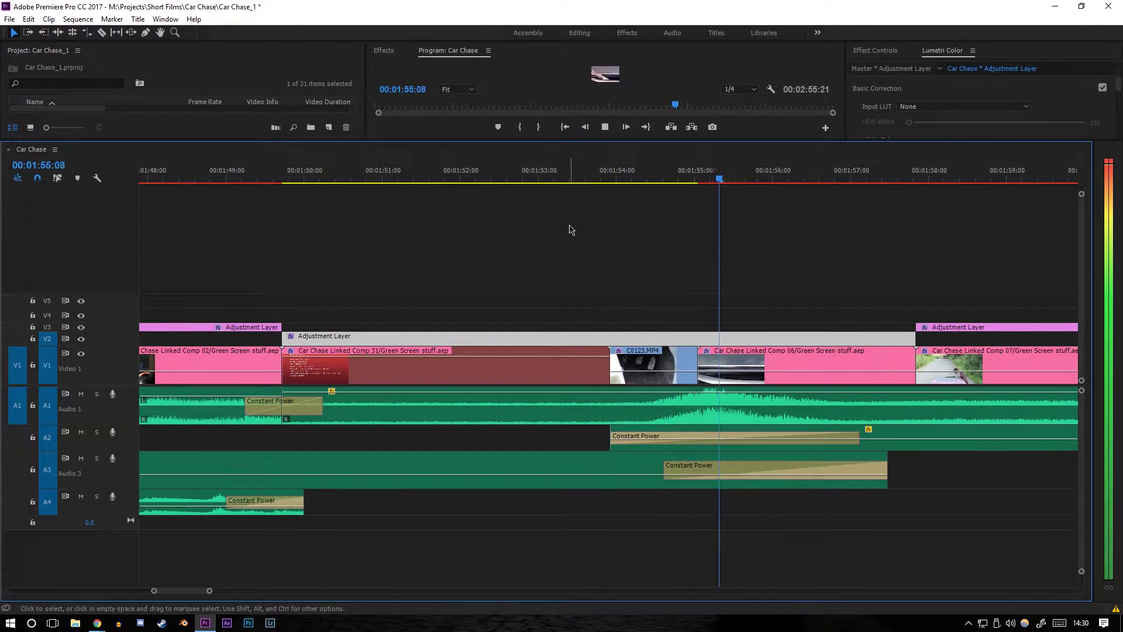
click(389, 180)
key(space)
click(519, 268)
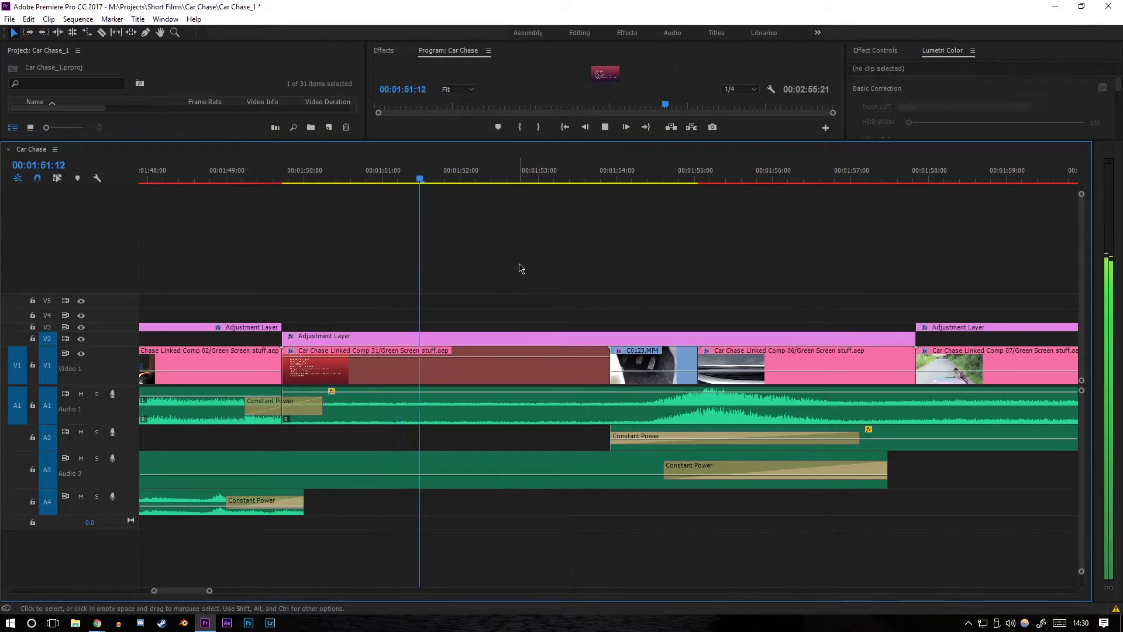
key(minus)
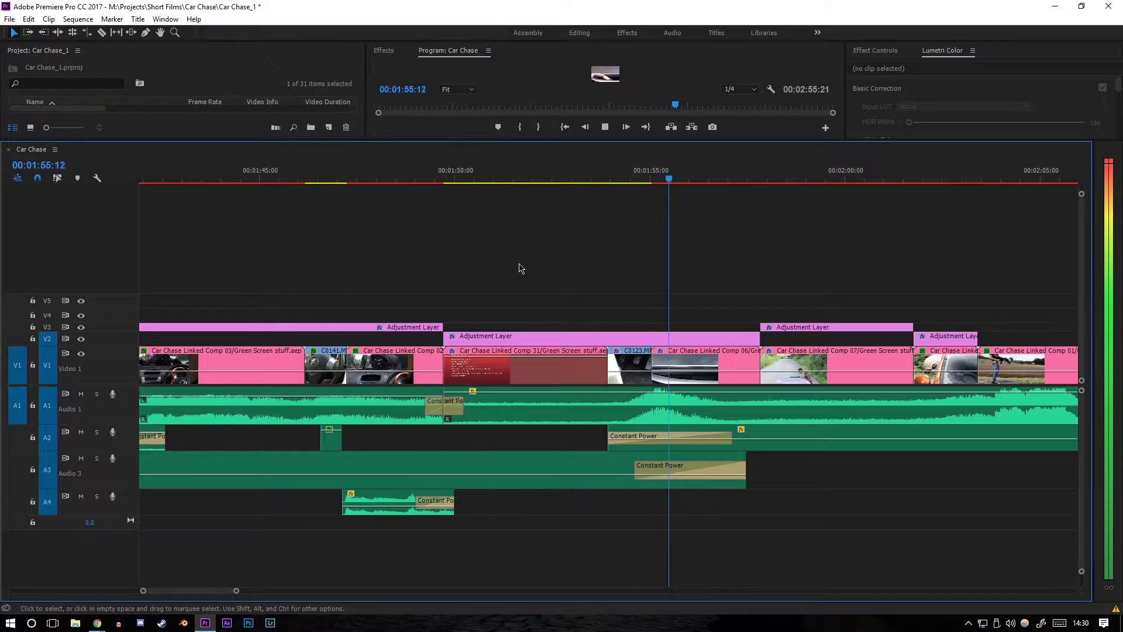
Enlarge the program preview by shrinking the timeline and play the cut to C0123.MP4 from about 00:01:54
drag(585, 140, 585, 369)
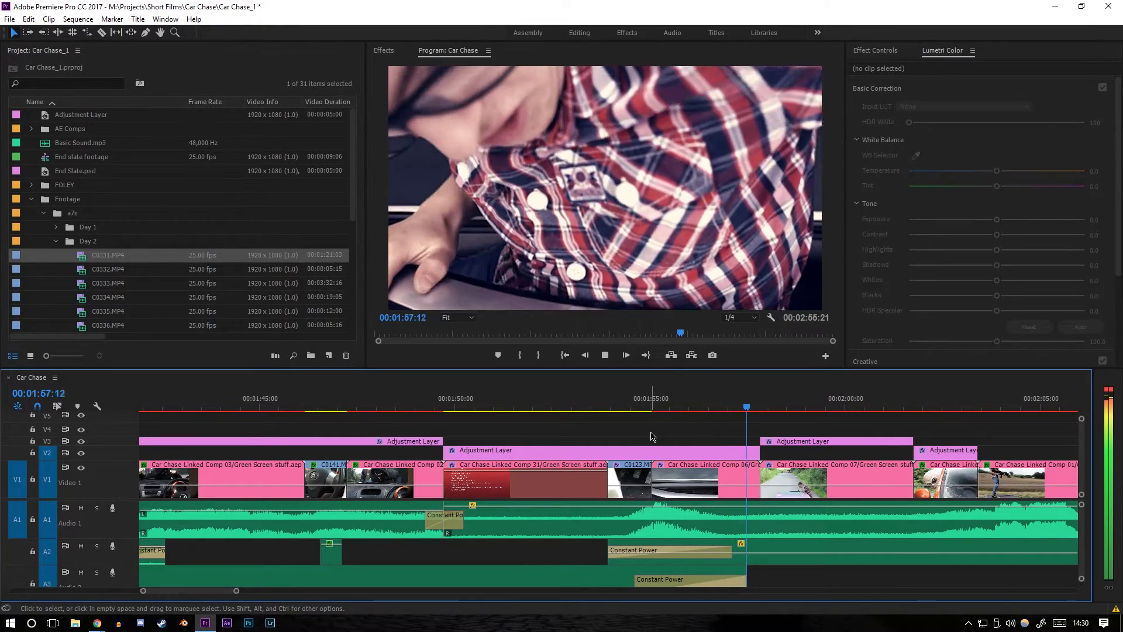
click(653, 450)
mouse_move(538, 369)
mouse_down()
mouse_move(537, 146)
mouse_move(535, 370)
mouse_up()
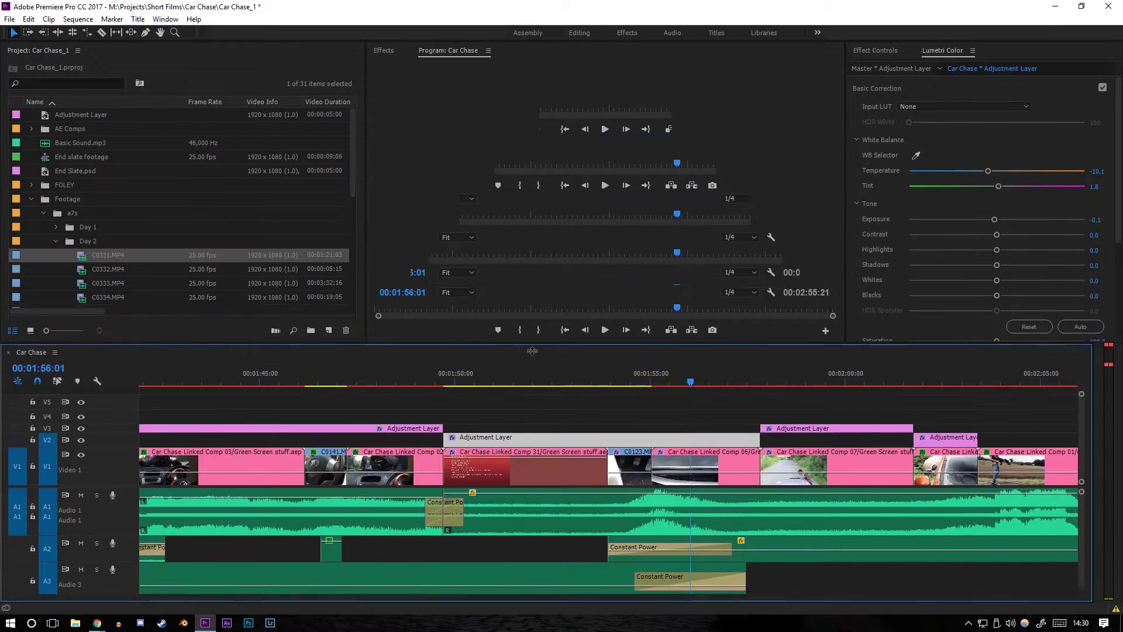
drag(576, 404, 614, 403)
key(space)
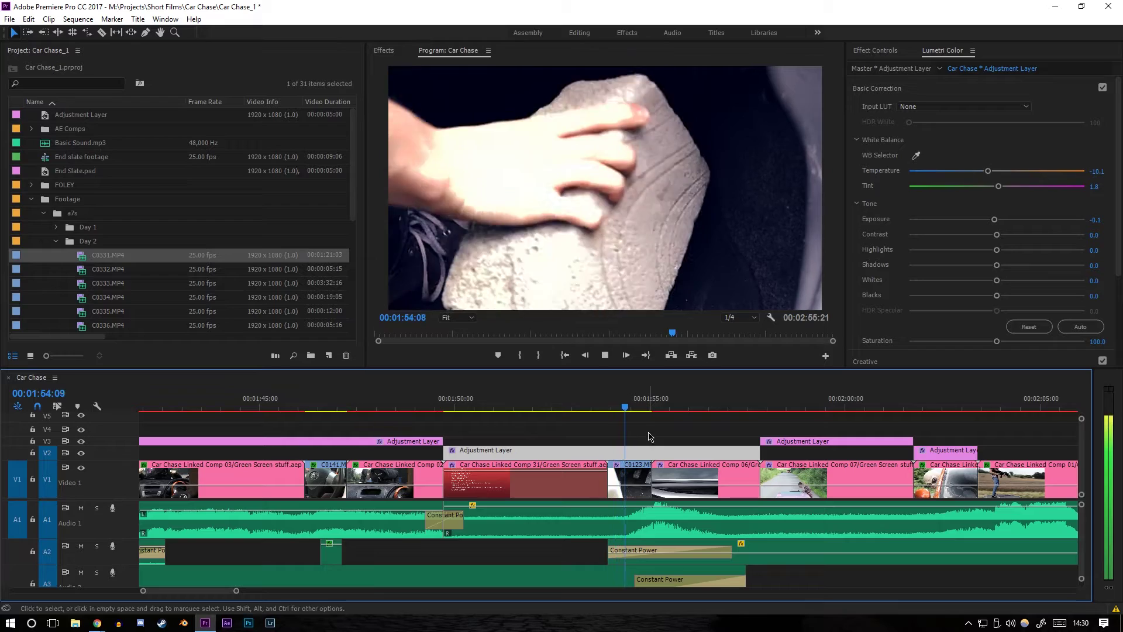
click(651, 436)
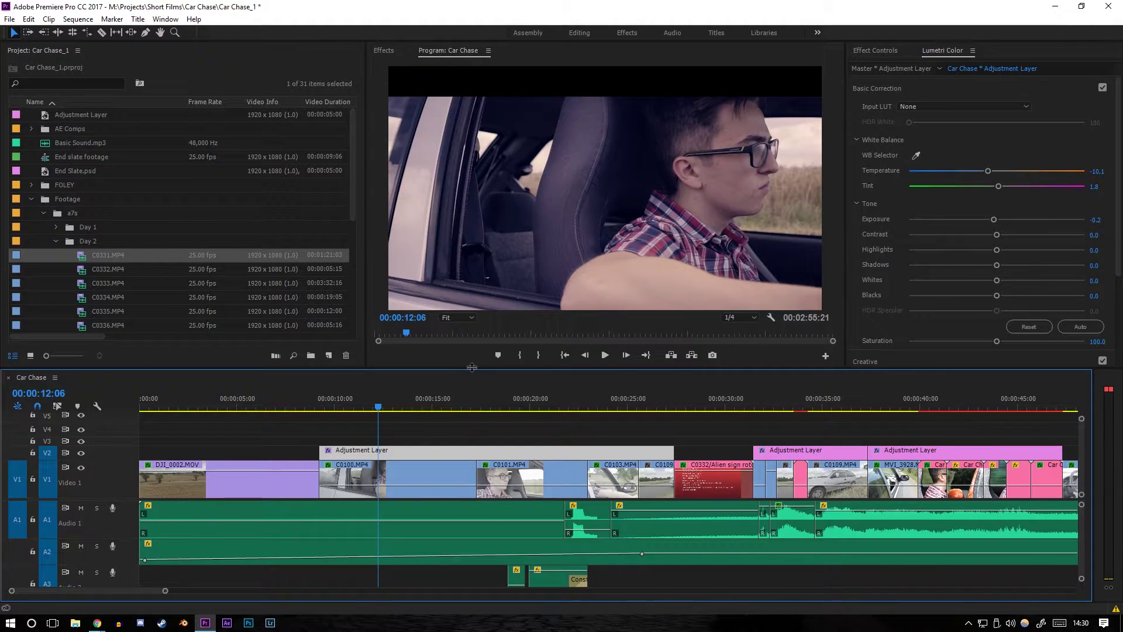
Make the preview slightly taller, select clip C0100.MP4 and show its effect controls
drag(472, 367, 475, 386)
click(405, 446)
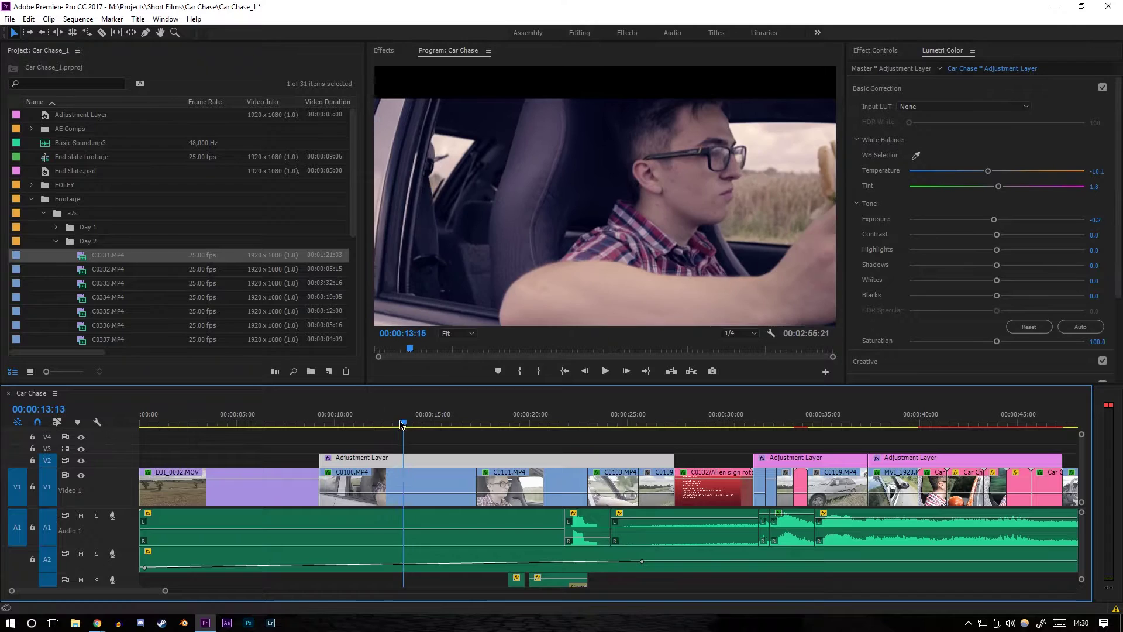
click(385, 493)
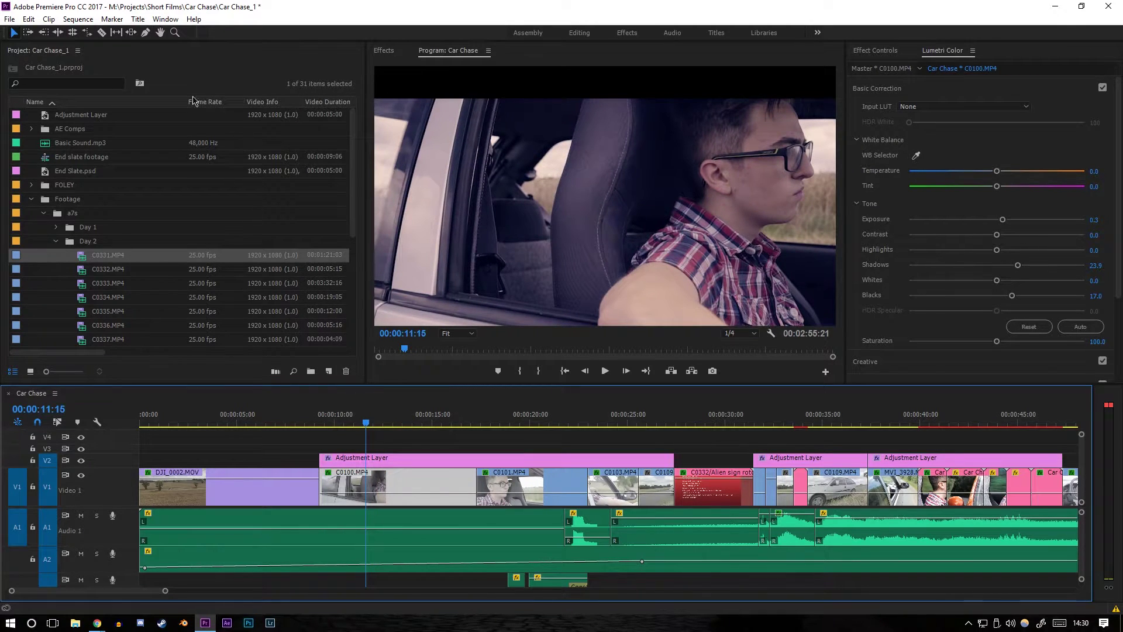
click(856, 52)
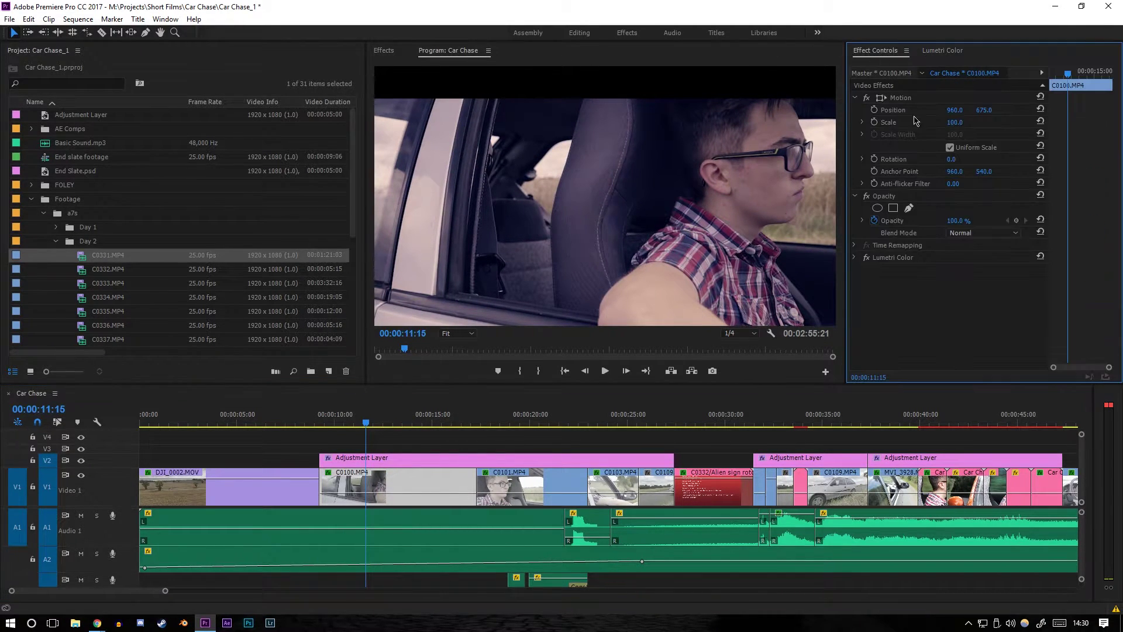
Disable Lumetri Color on the adjustment layer above C0100.MP4 and view the ungraded frame full screen
click(439, 459)
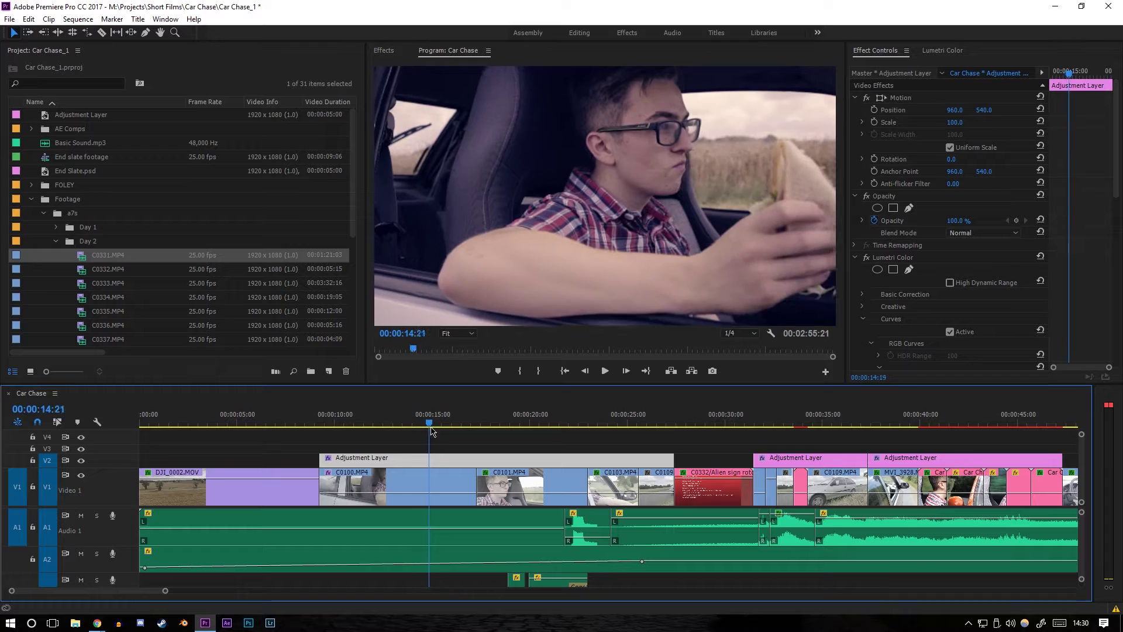
click(1041, 257)
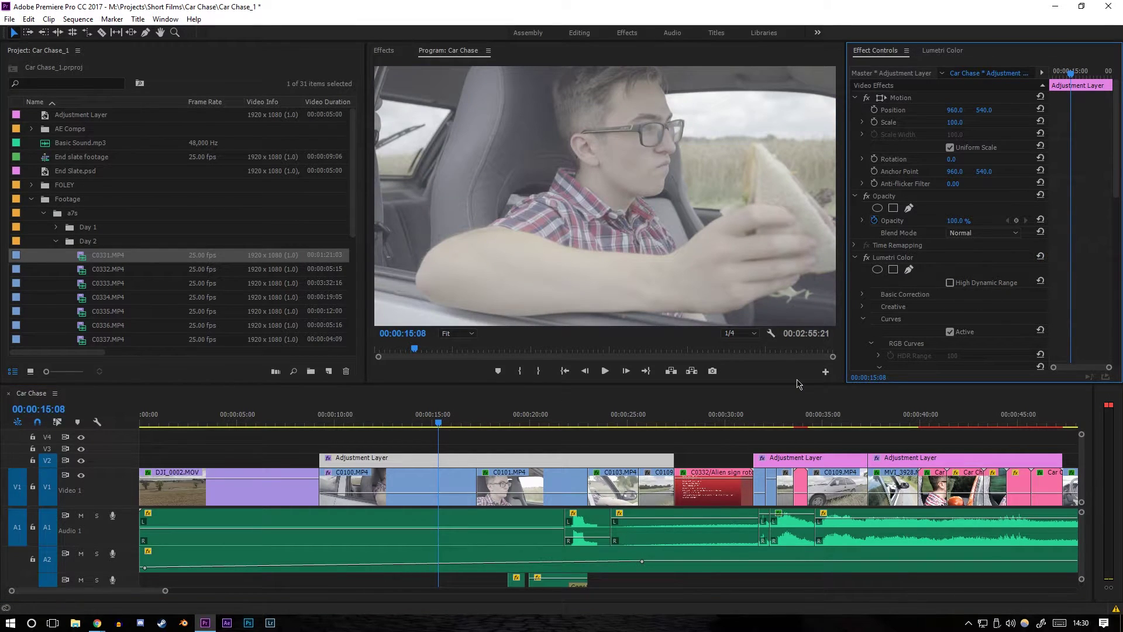
key(ctrl+grave)
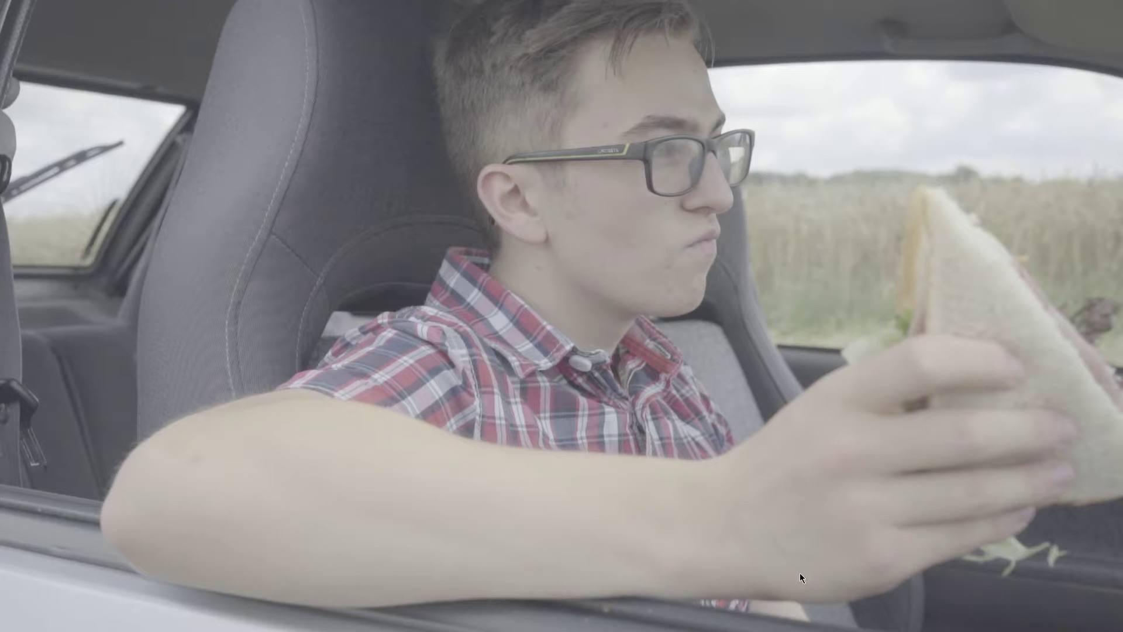
key(ctrl+grave)
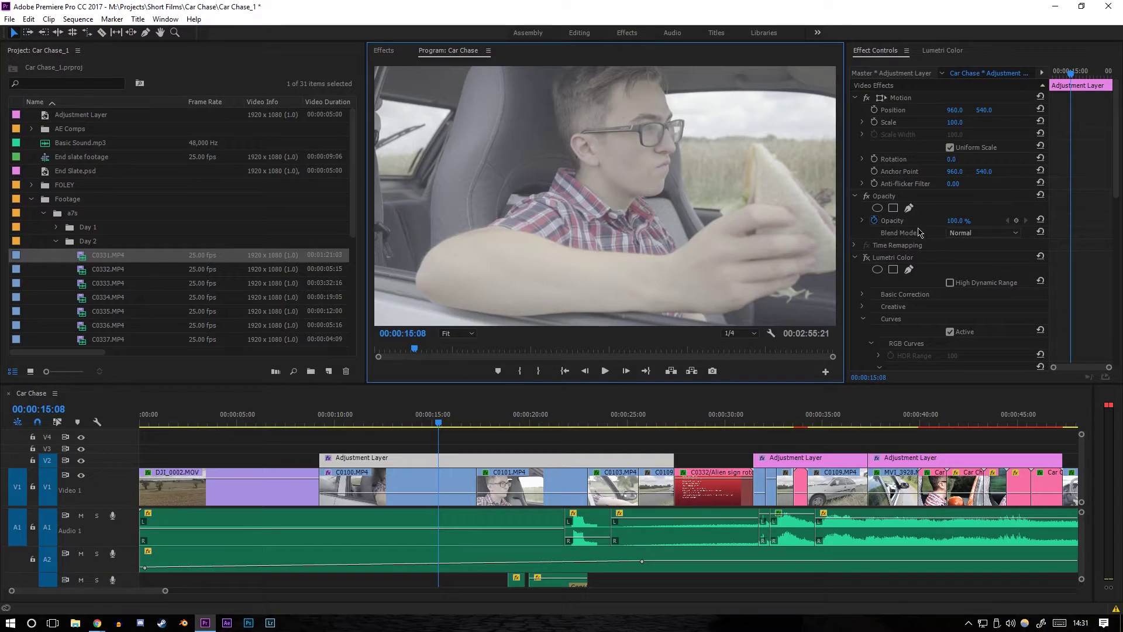
Re-enable Lumetri Color on the adjustment layer and view the graded frame full screen
click(867, 249)
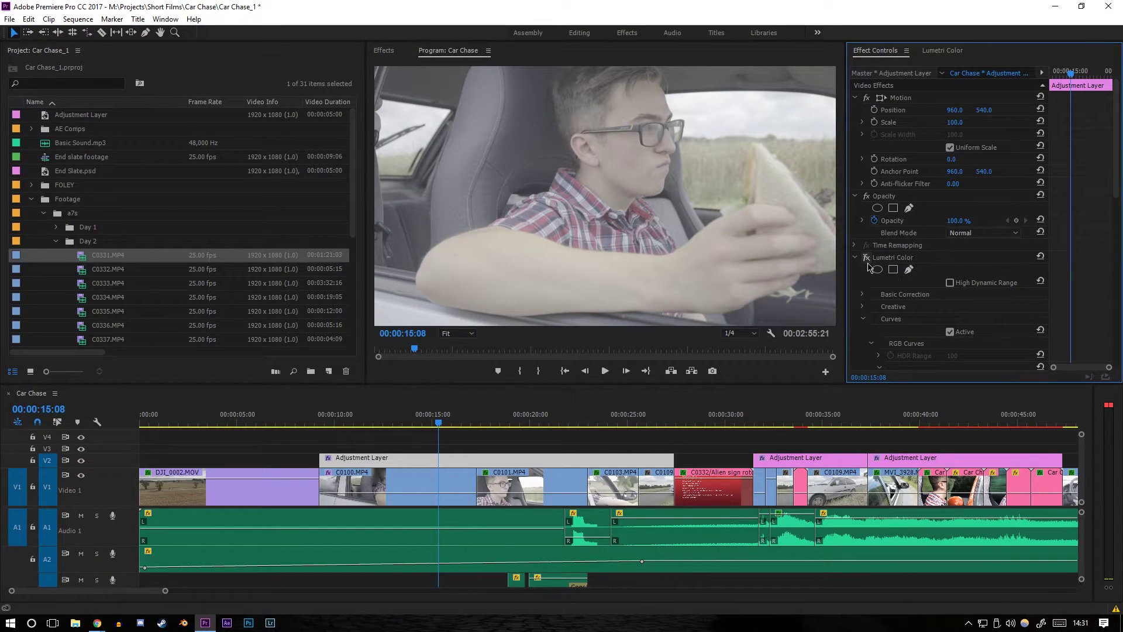
click(866, 258)
key(ctrl+grave)
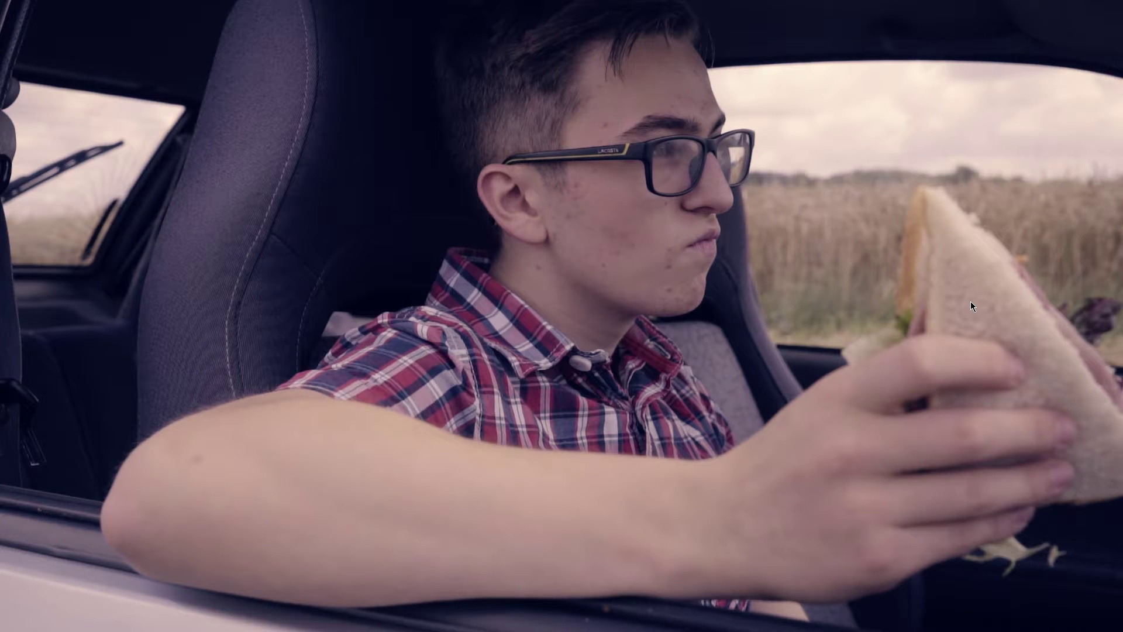
key(ctrl+grave)
Reset the Lumetri Color effect on the adjustment layer and widen the effect controls area
scroll(977, 265, down, 1)
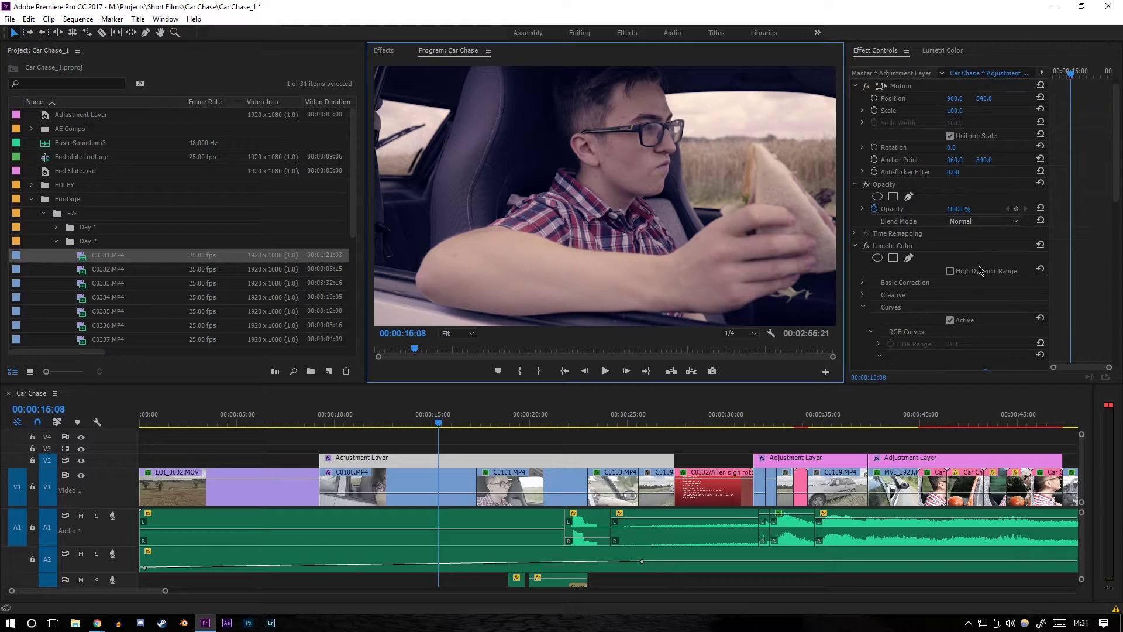
click(1040, 245)
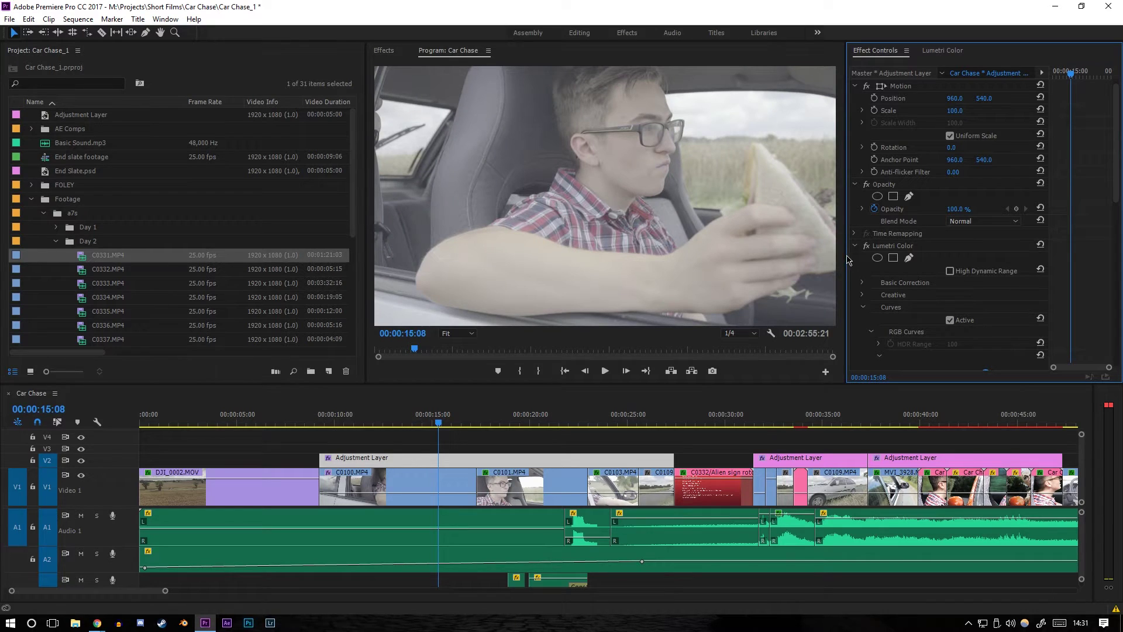
drag(849, 260, 813, 261)
Shape an S-curve on the white RGB curve, lowering the shadows and slightly raising the highlights
scroll(877, 263, down, 2)
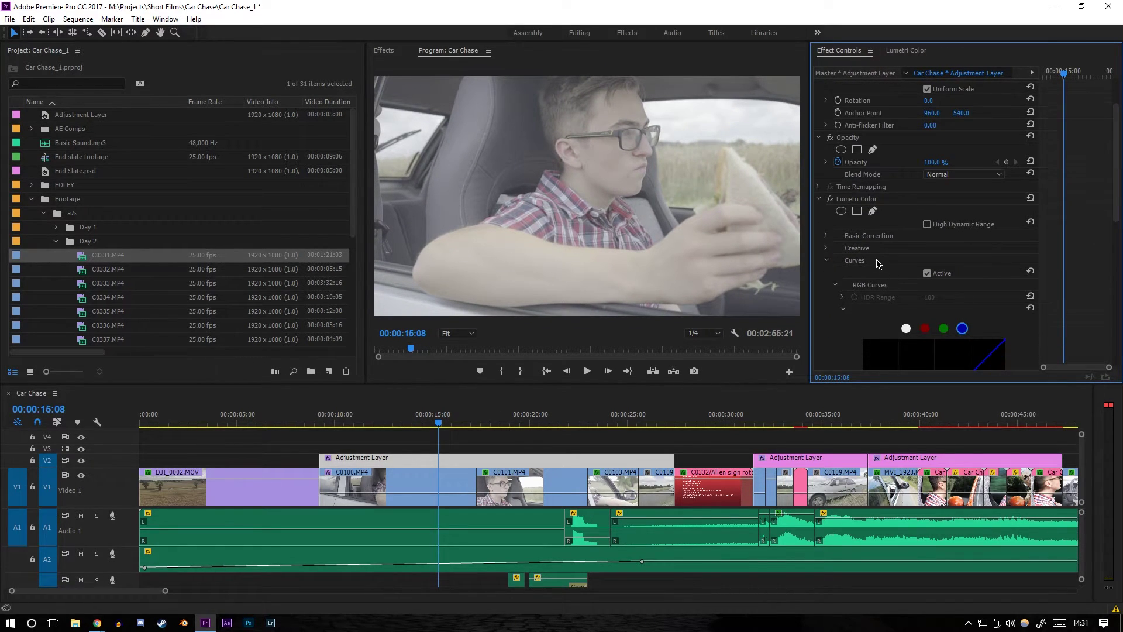
scroll(872, 265, down, 3)
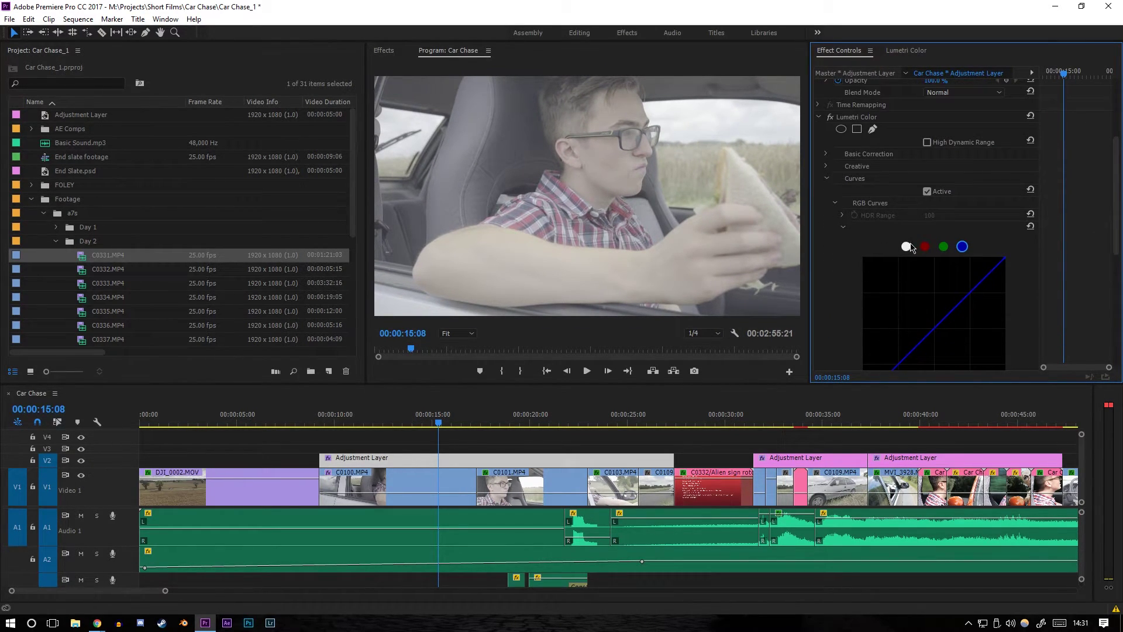
click(908, 247)
scroll(909, 269, down, 3)
drag(909, 265, 909, 291)
drag(949, 246, 954, 230)
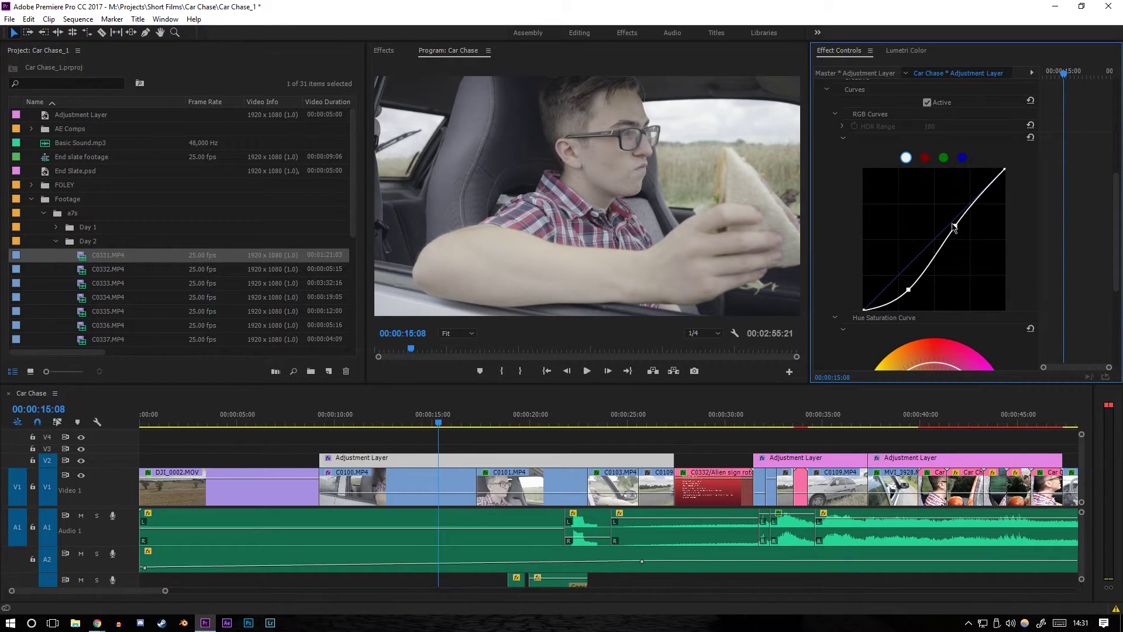
Switch Lumetri Color off and on repeatedly to compare the frame with and without the contrast curve
scroll(842, 214, up, 3)
click(829, 116)
click(830, 116)
click(829, 115)
click(829, 115)
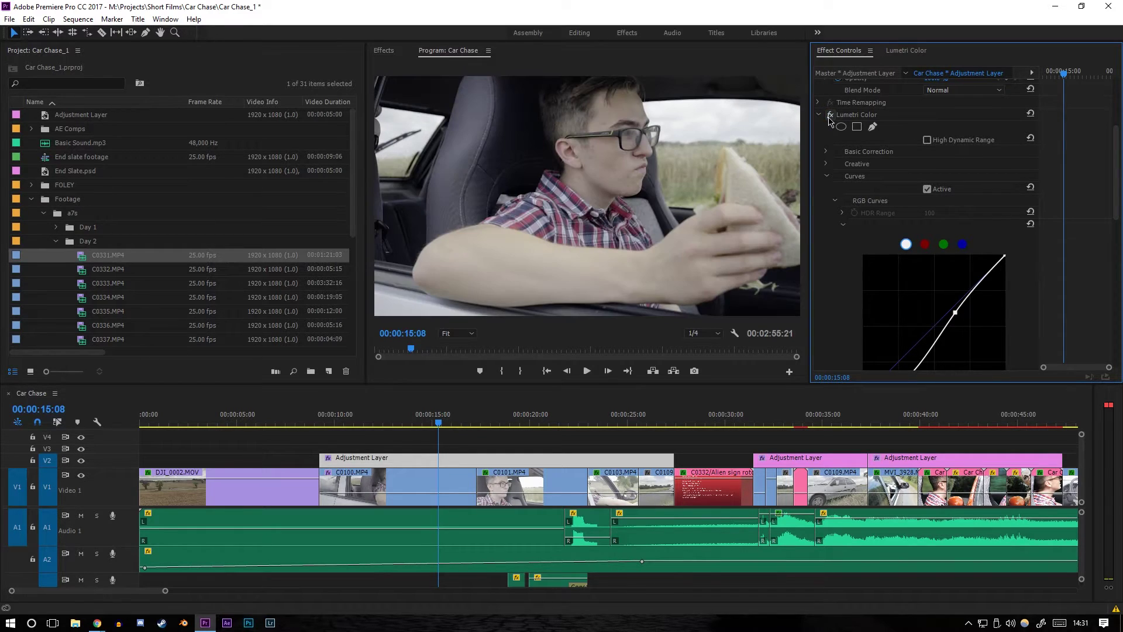
Pull the green RGB curve slightly down in the midtones of the adjustment layer's grade
click(698, 193)
click(944, 244)
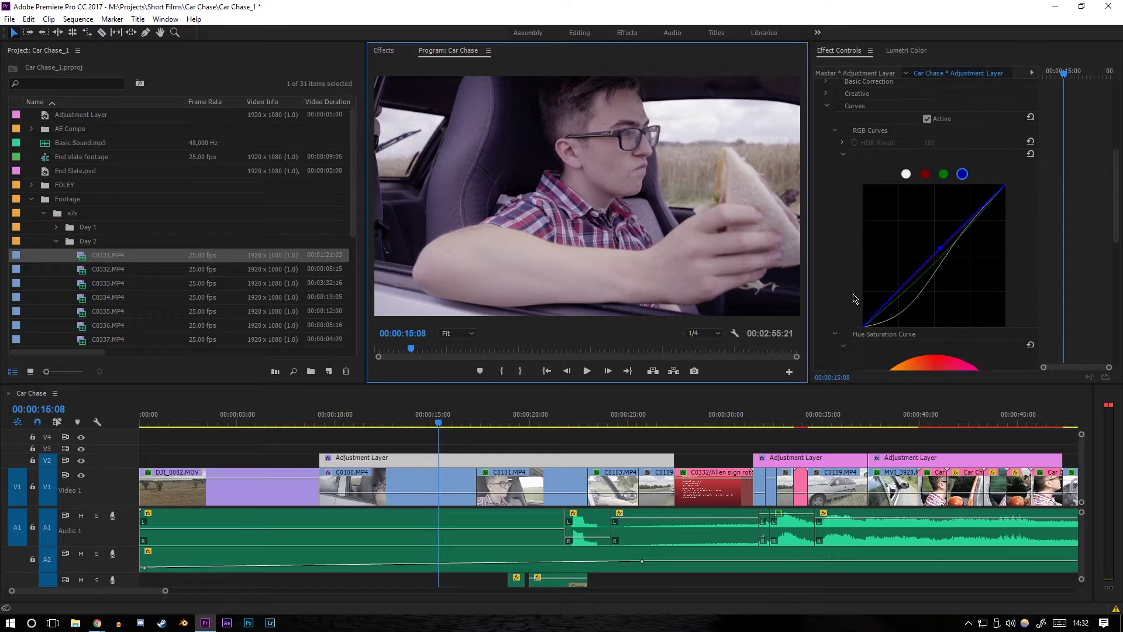
Darken the frame's edges with a negative Vignette amount in Lumetri Color
scroll(852, 296, down, 5)
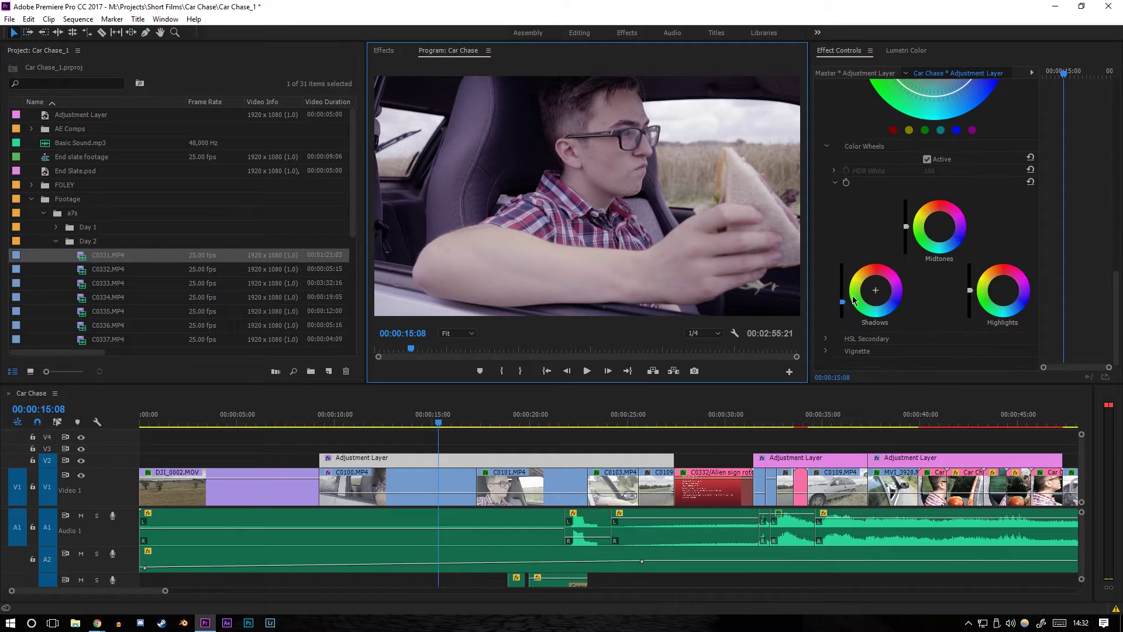
click(837, 351)
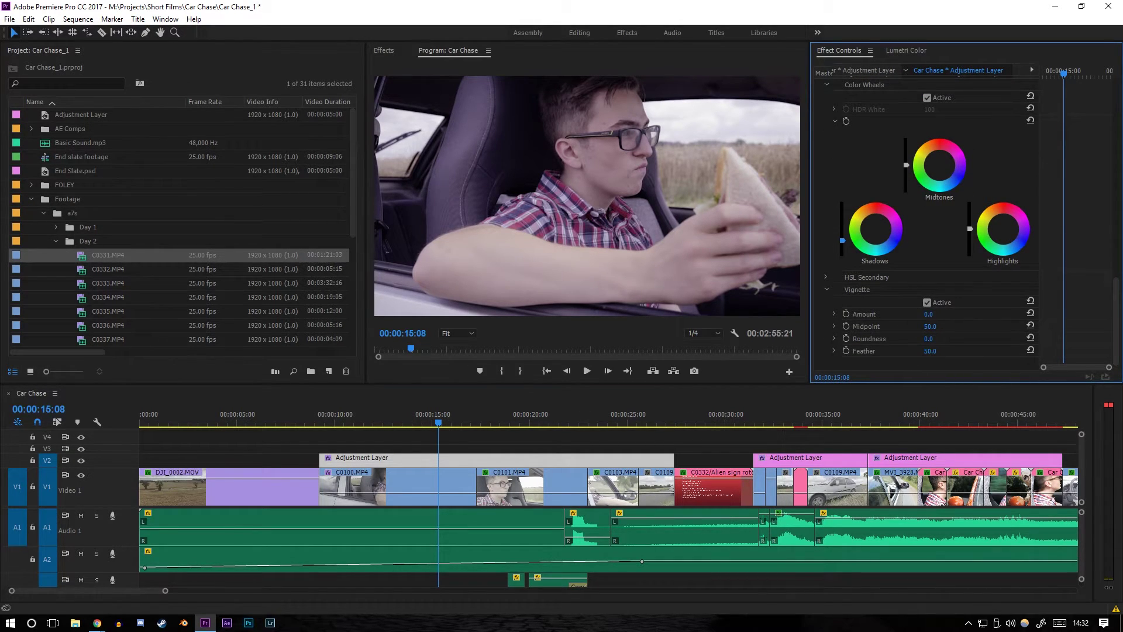
drag(928, 314, 912, 314)
Nudge the Highlights color wheel slightly toward yellow-orange and toggle Lumetri Color to compare the grade
scroll(876, 322, up, 2)
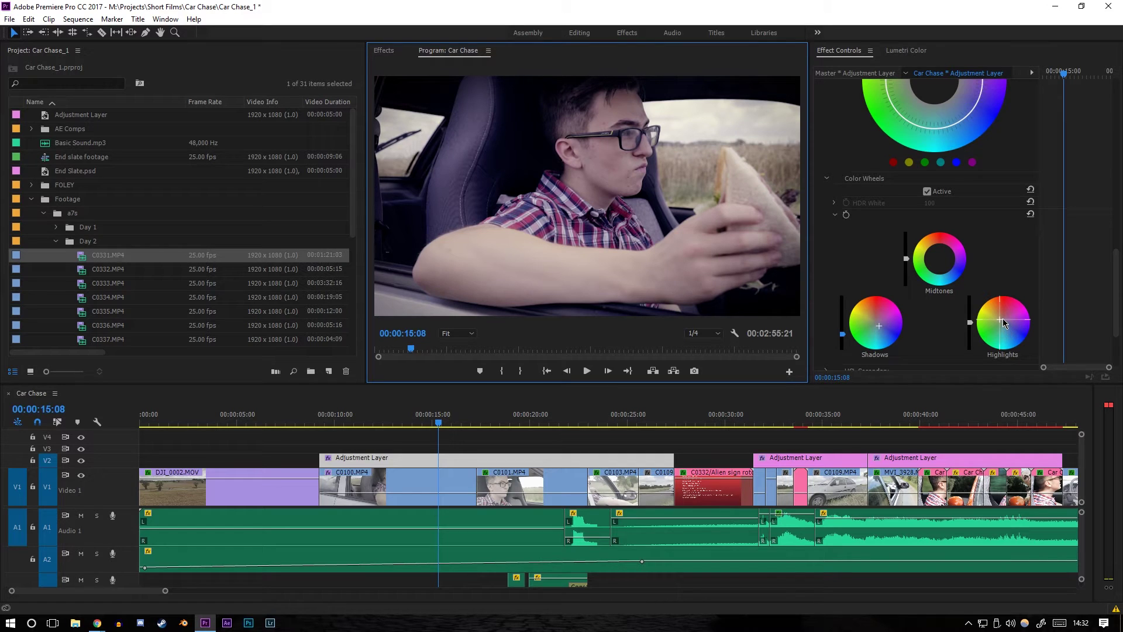
drag(1004, 323, 999, 319)
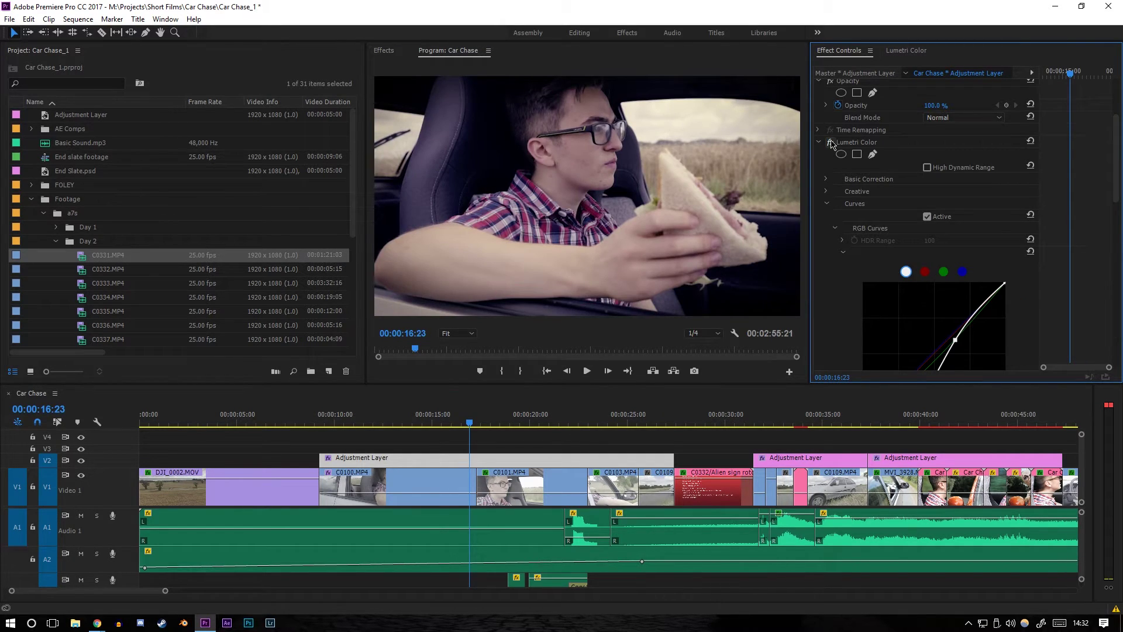
click(831, 142)
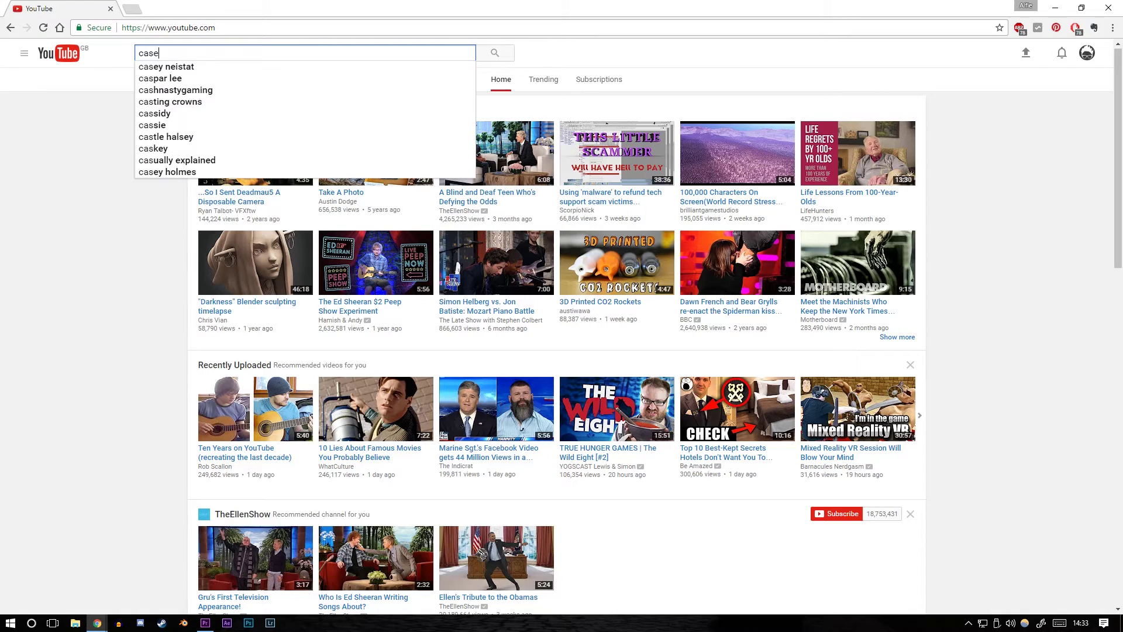
Search YouTube for "casey neistat" and open the featured video "GETTING OLD AND STAYING YOUNG" on the CaseyNeistat channel
text(ey neistat)
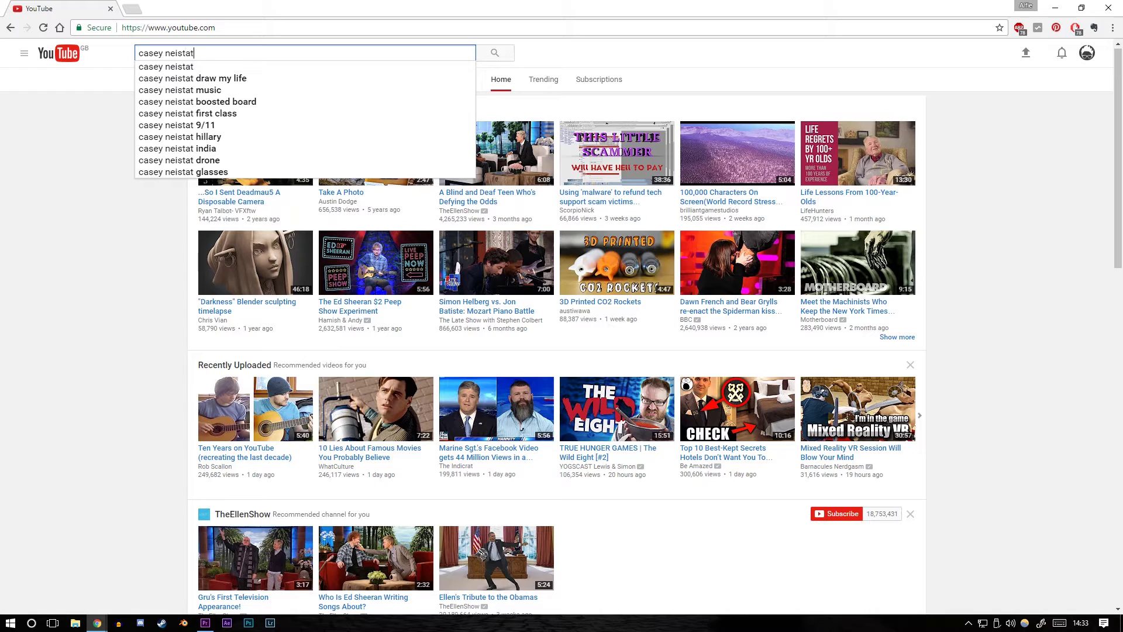
key(Return)
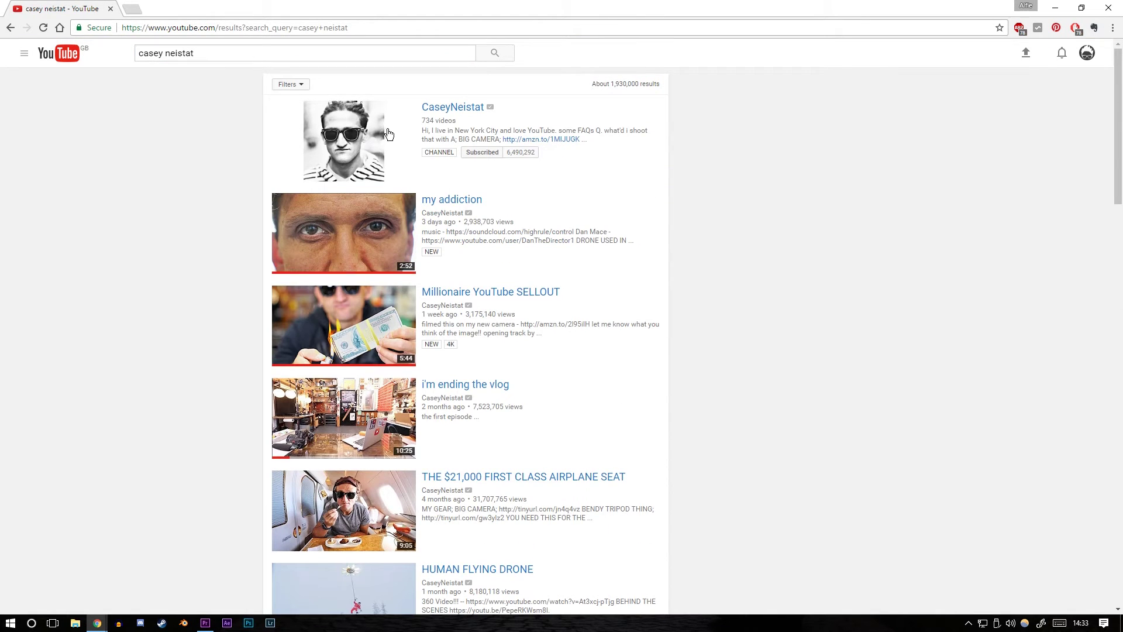
click(379, 143)
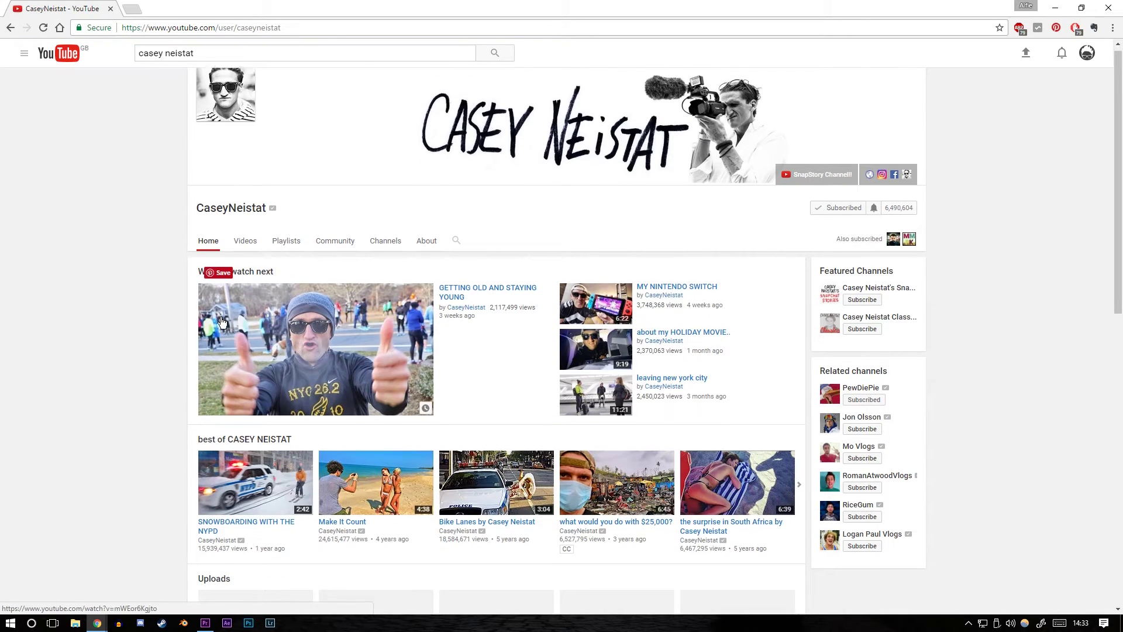
scroll(371, 304, down, 4)
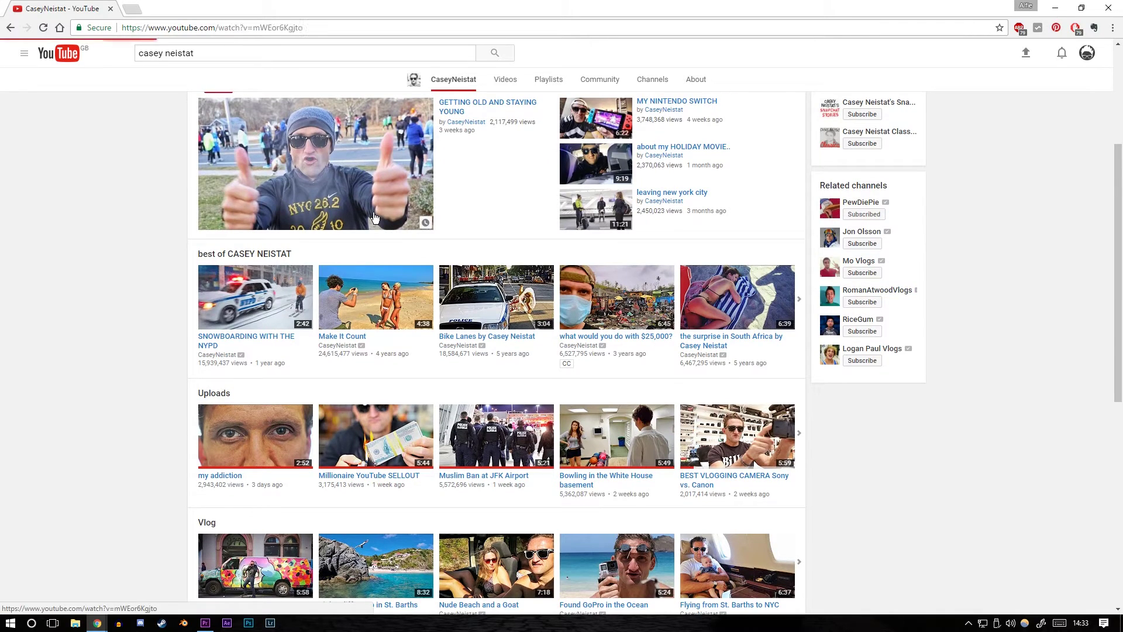
click(374, 218)
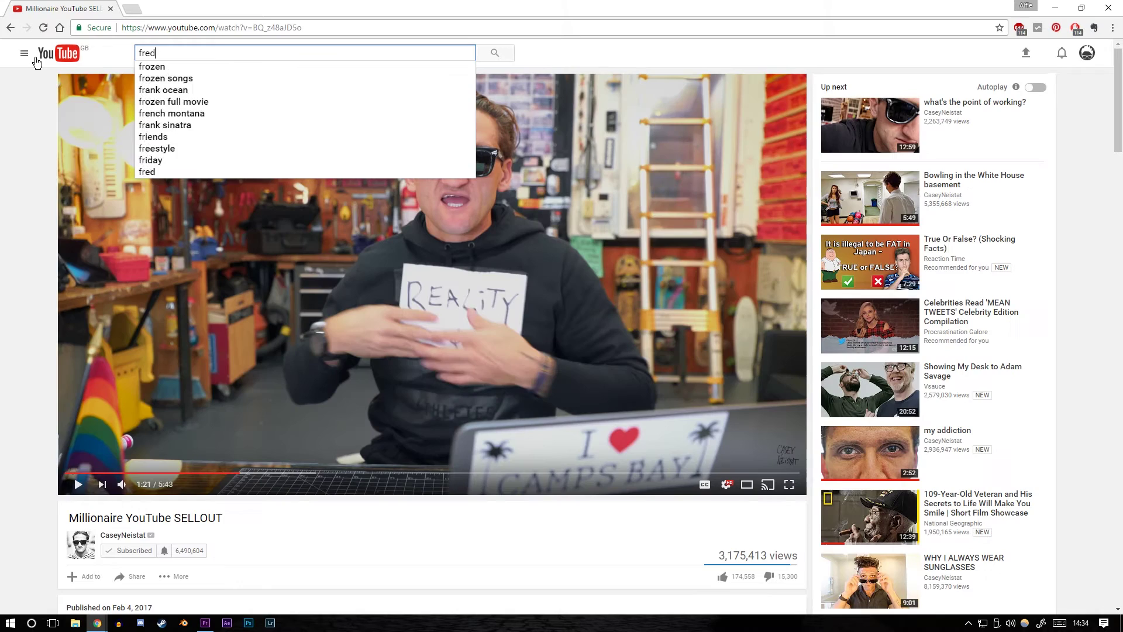
Search YouTube for "freddiew beach justice" and open the "On Editing - Beach Justice" video
text(diew)
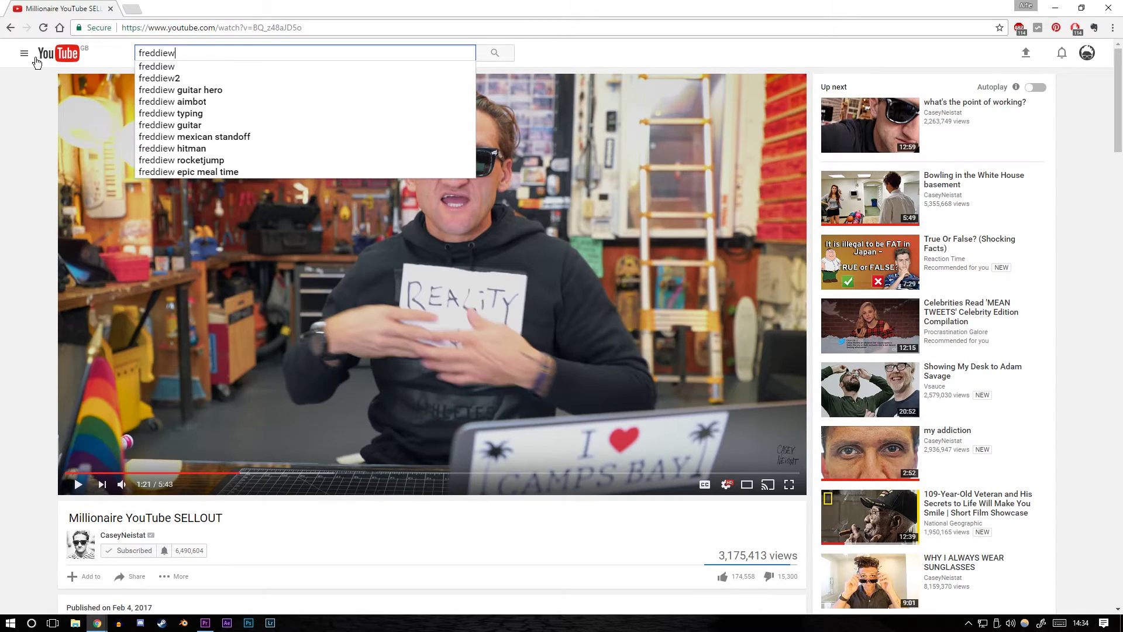
text( beach just)
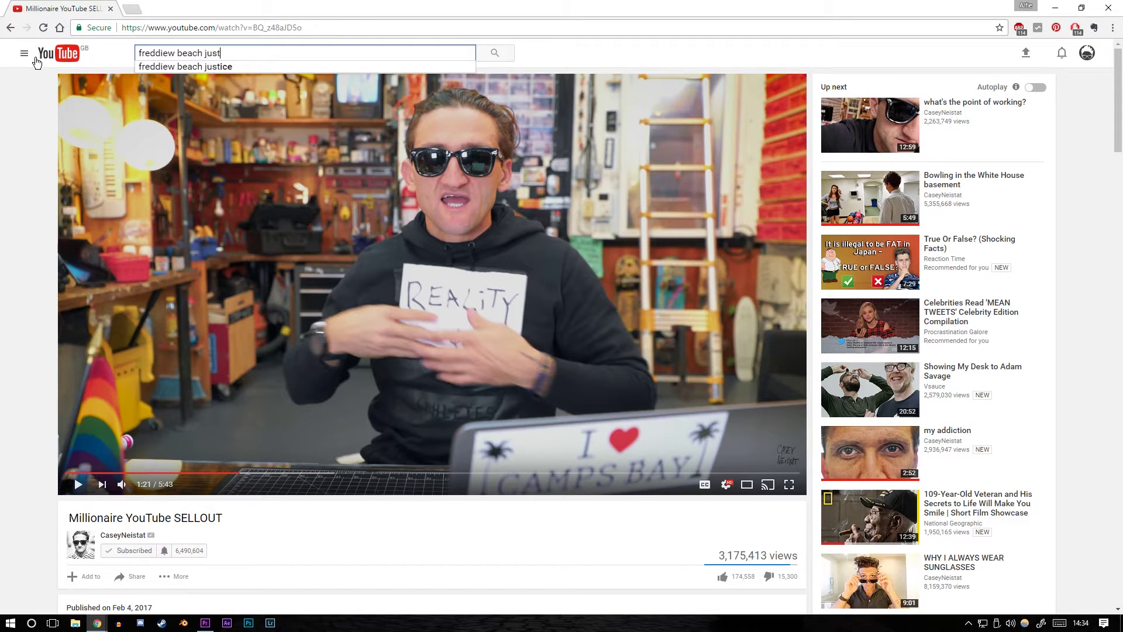
text(ice)
key(Return)
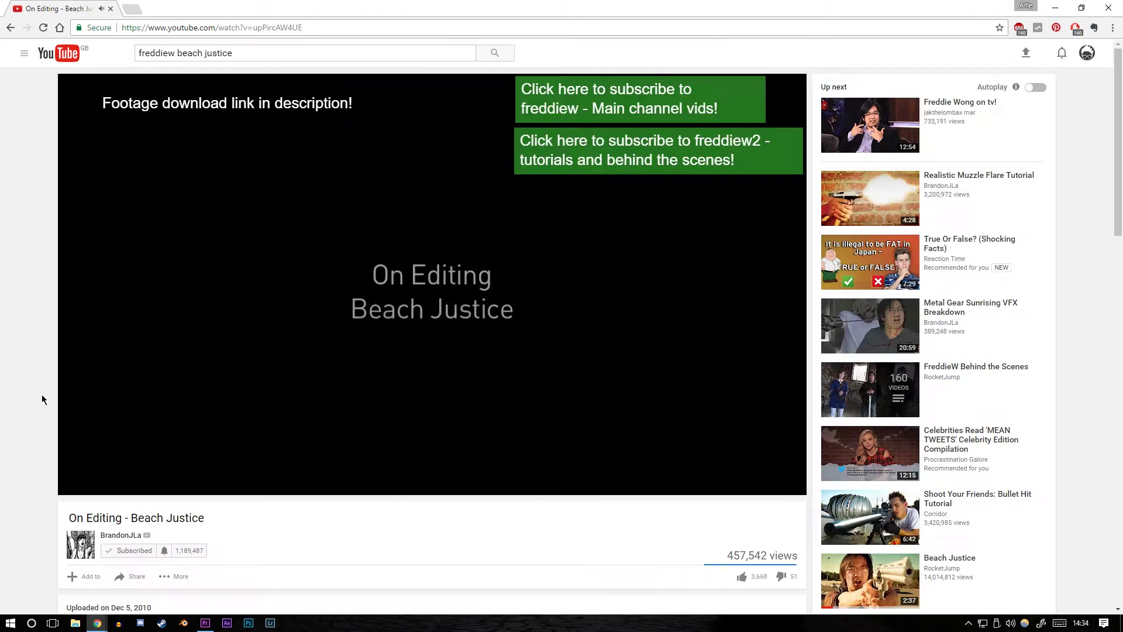
Turn off annotations for the "On Editing - Beach Justice" video and skip ahead through it, starting at 0:43
click(726, 483)
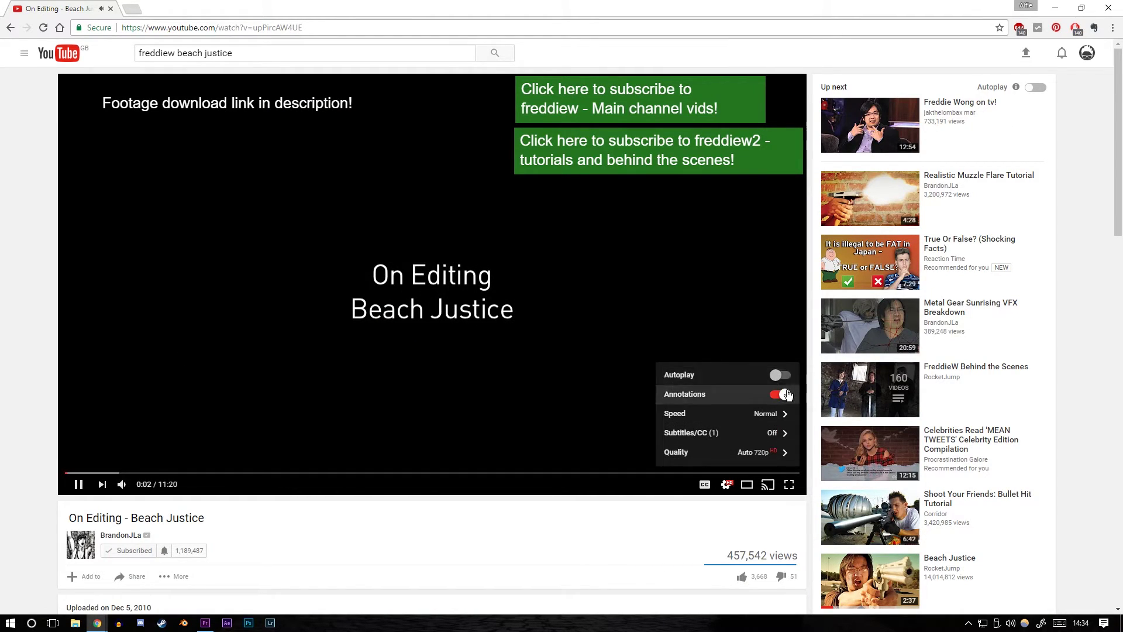
click(784, 394)
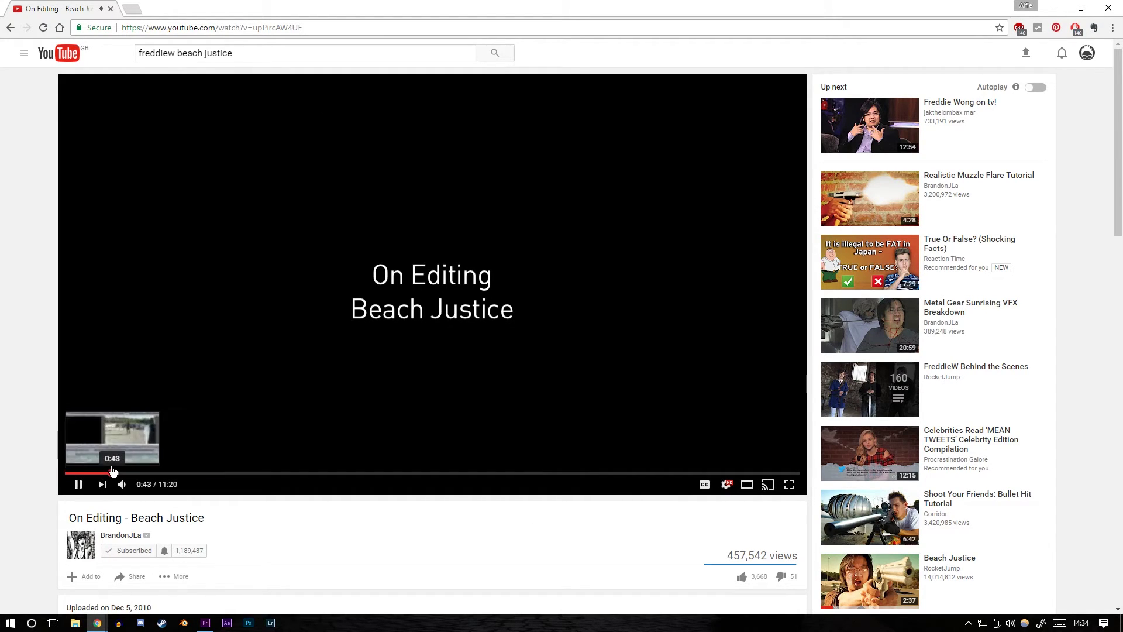
click(111, 472)
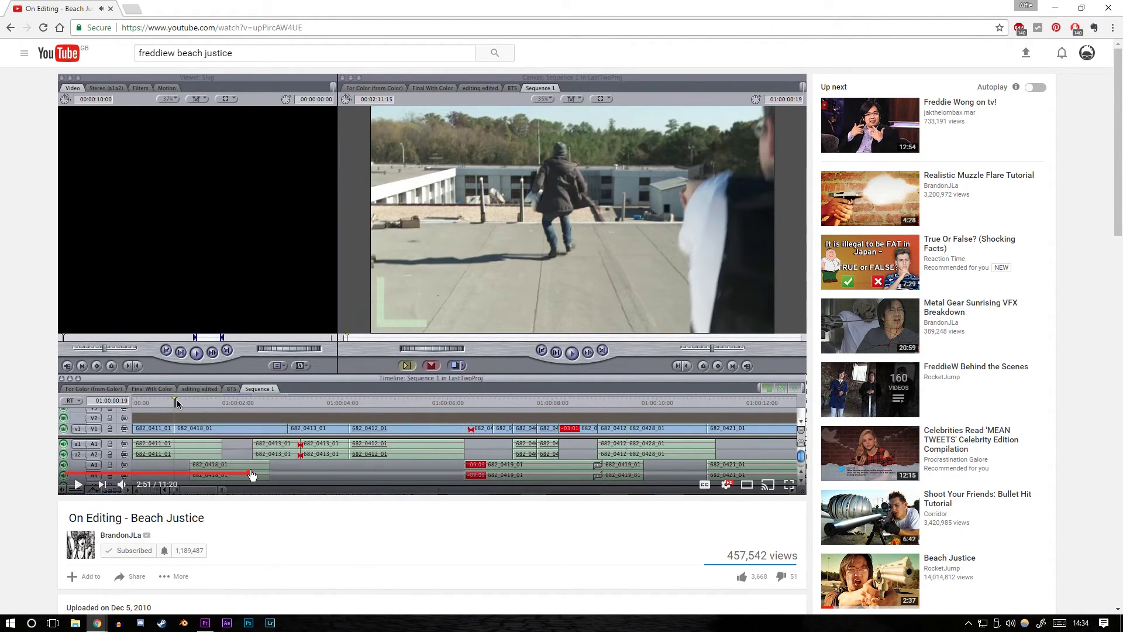
click(341, 472)
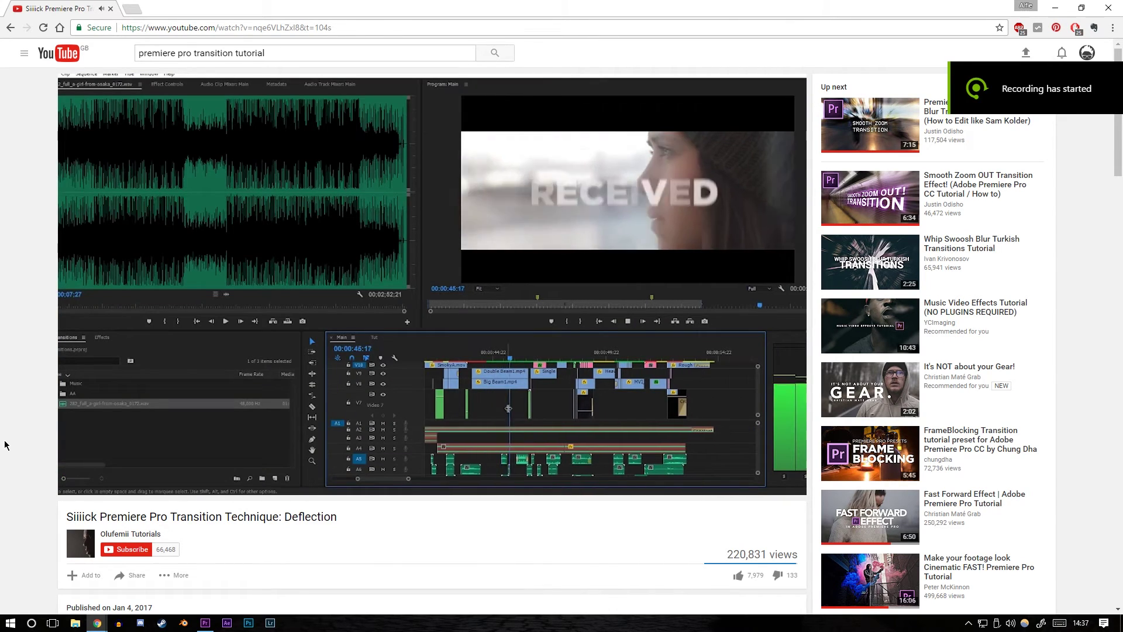
Skip to another point in the "Siiiick Premiere Pro Transition Technique: Deflection" video
click(171, 473)
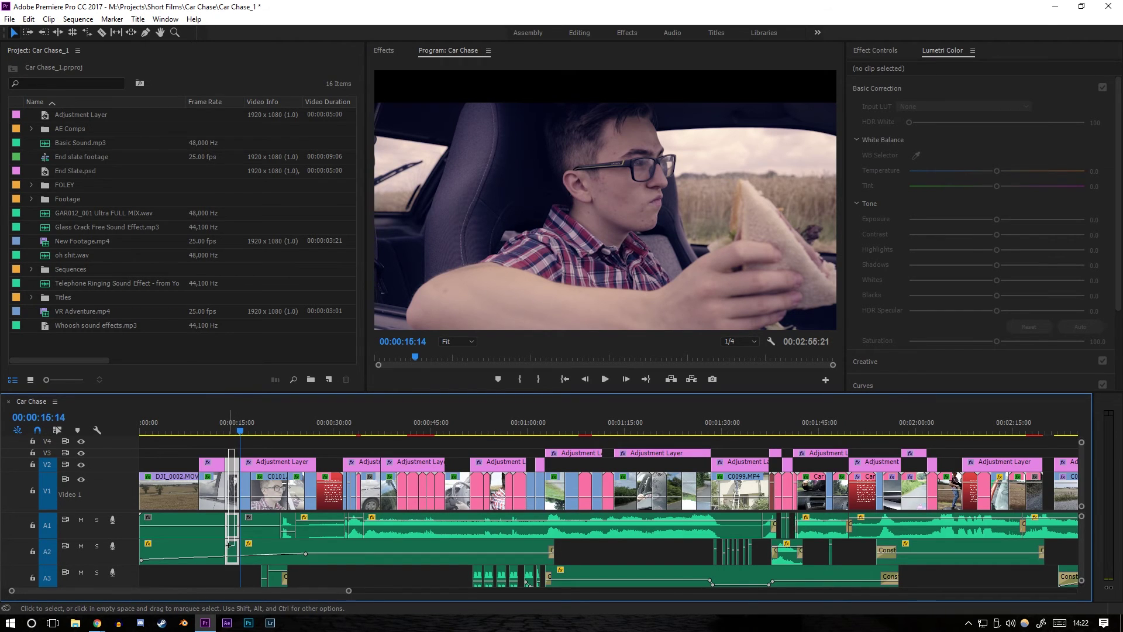
Back in Premiere Pro, delete the short section of clips on all tracks just before the playhead at 00:00:15:14
click(230, 545)
key(Delete)
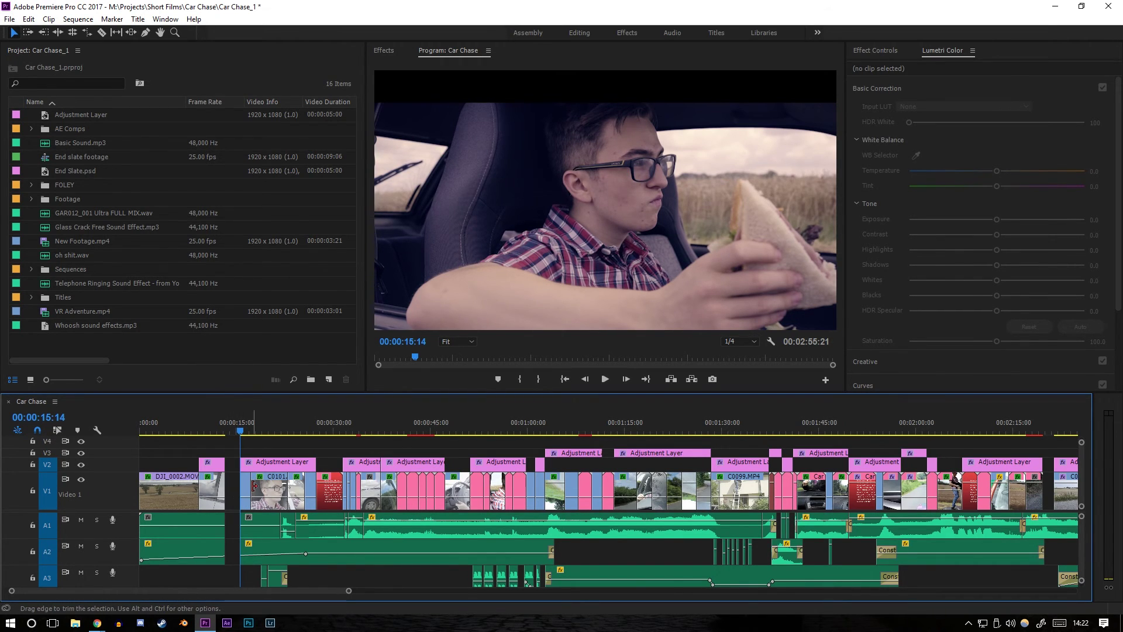
click(241, 490)
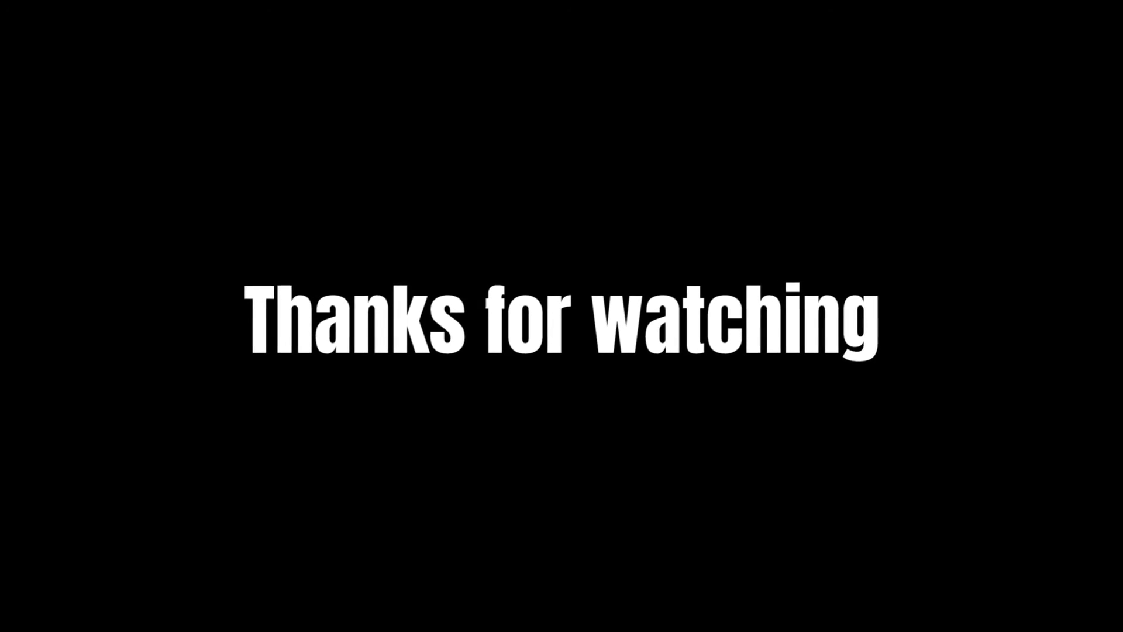